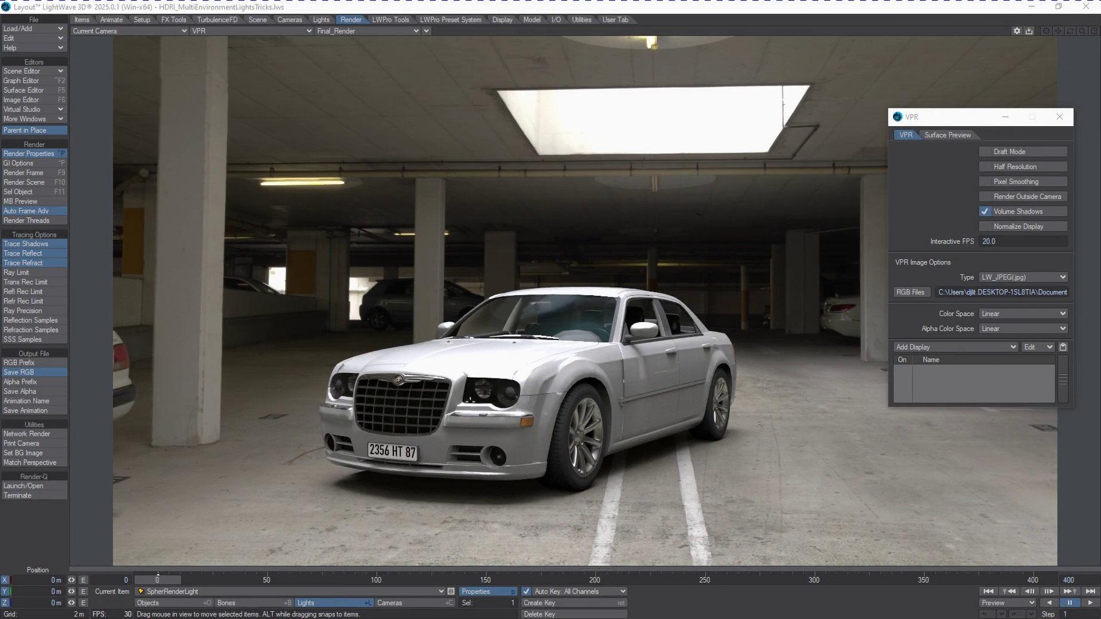
- Add the LD_DeflyFast image filter with Threshold 0.05, Range 4, Debug On, and move its panel aside
key(ctrl+F8)
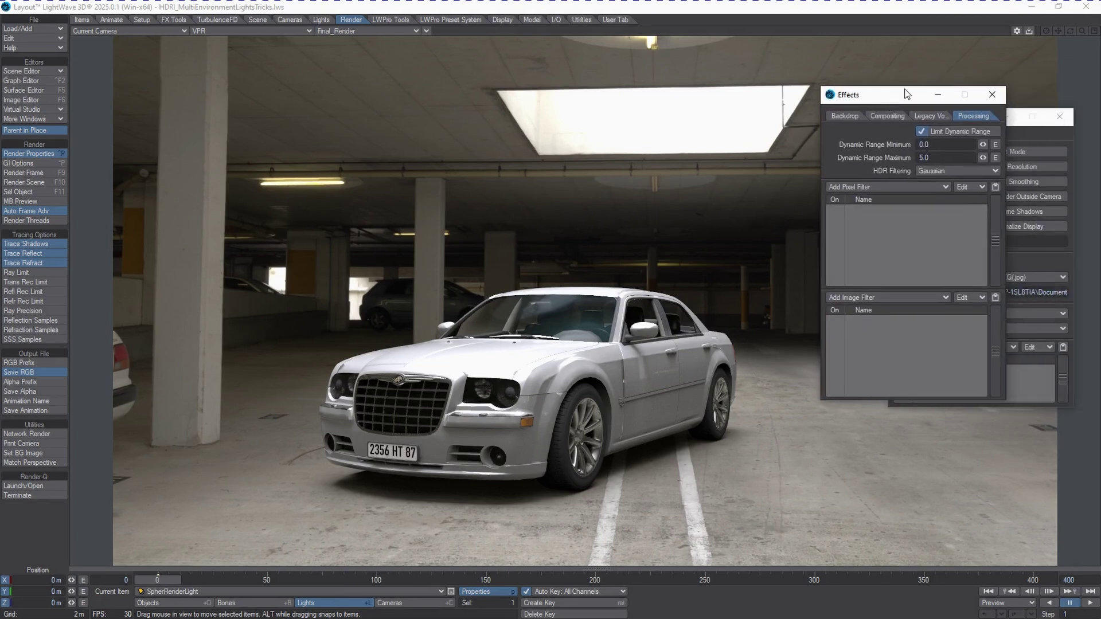
click(852, 298)
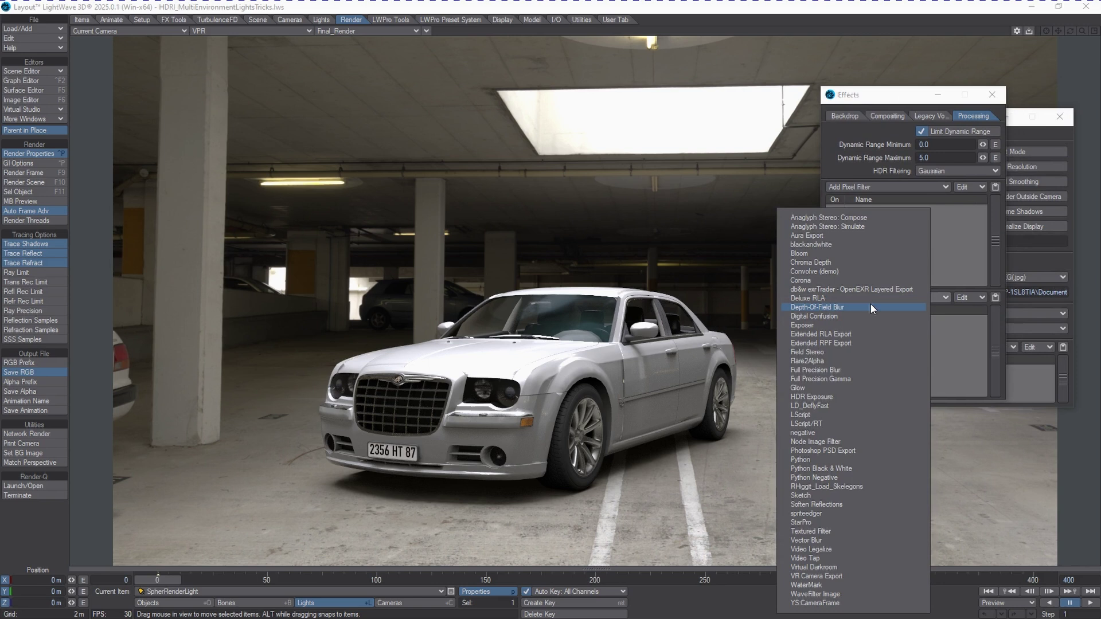
click(849, 405)
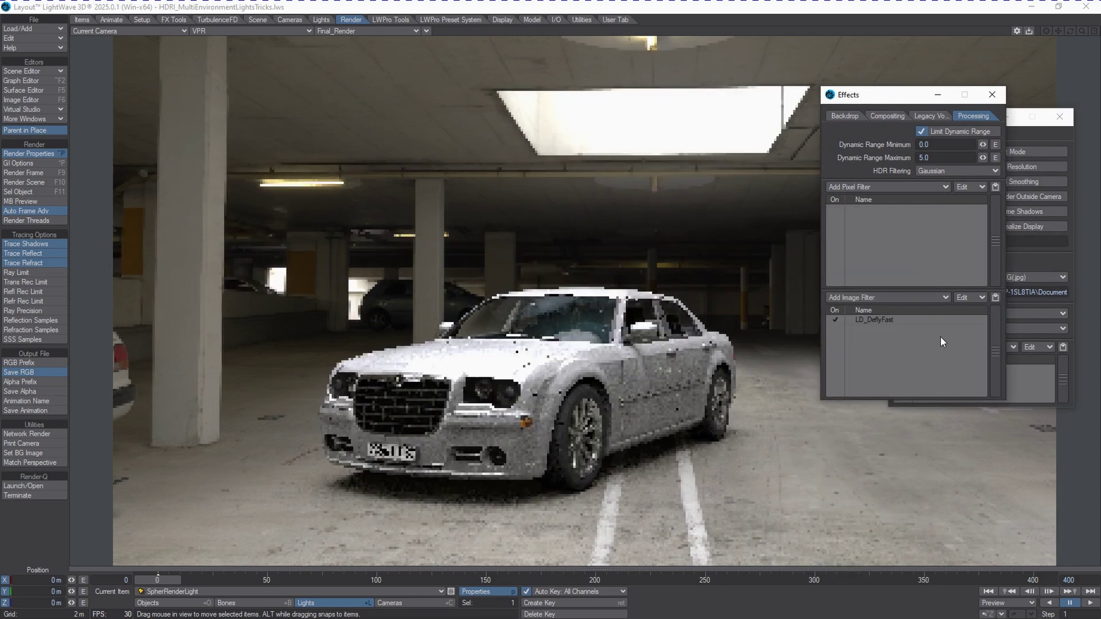
double_click(910, 320)
drag(968, 118, 862, 266)
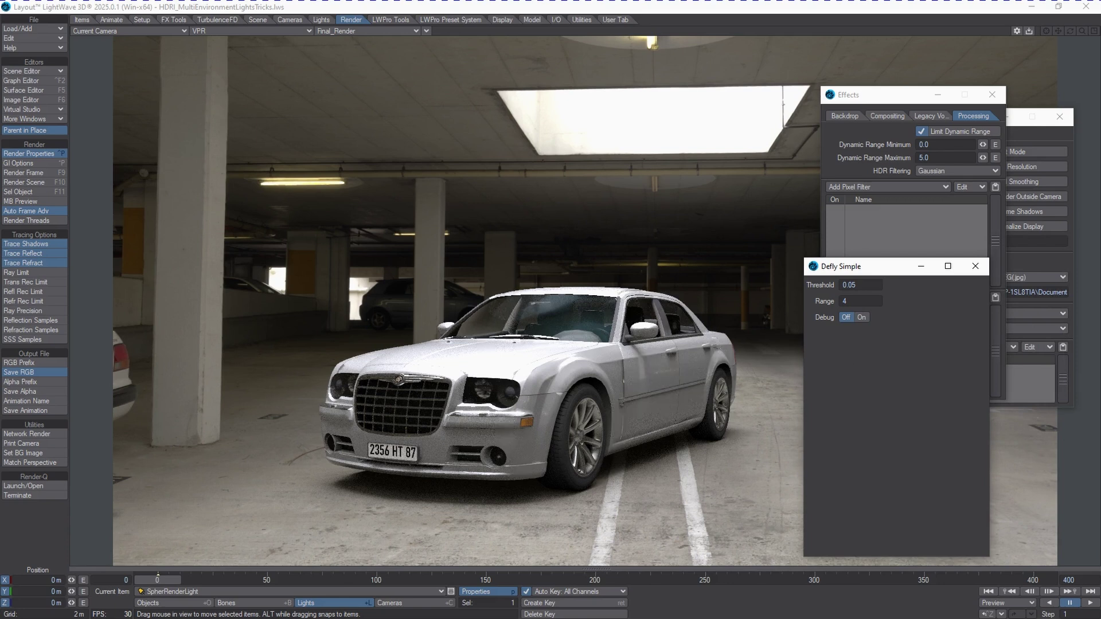
drag(872, 269, 709, 256)
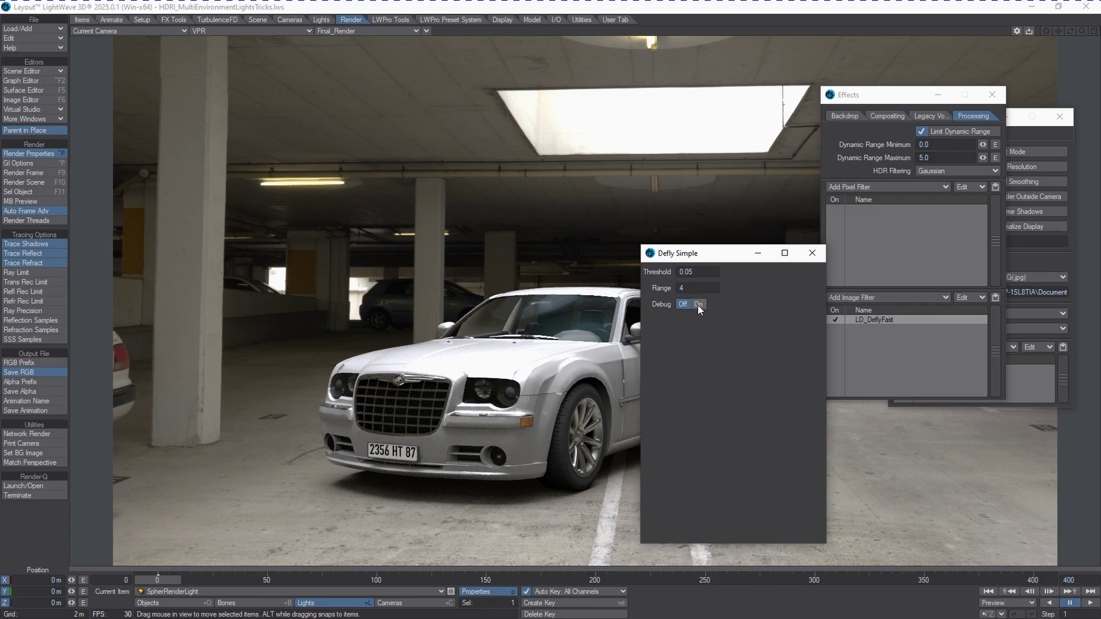
drag(677, 259, 147, 187)
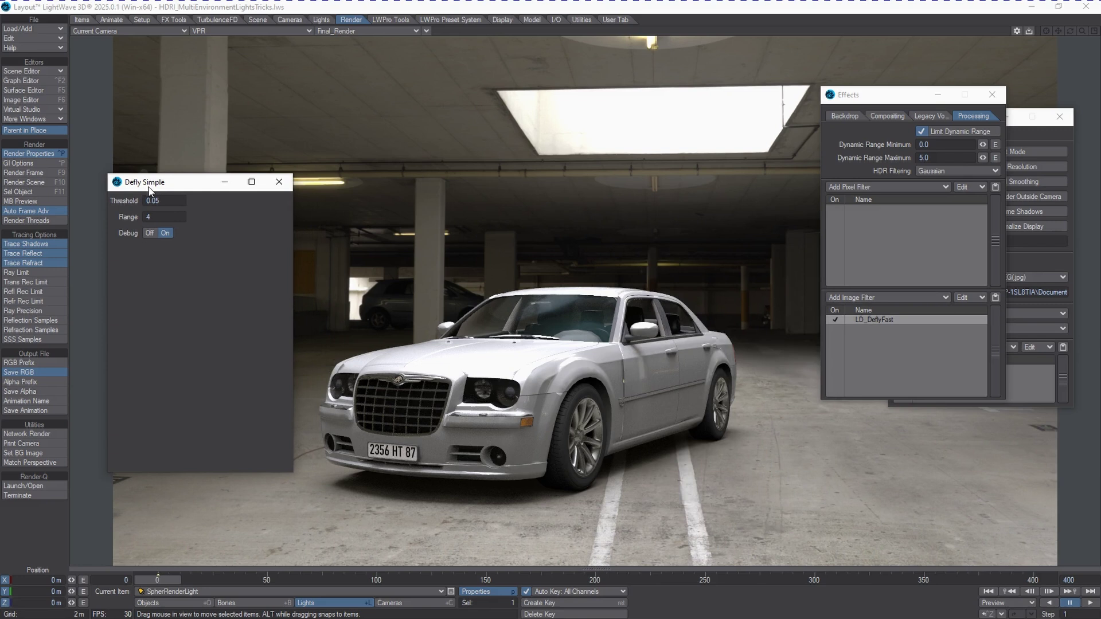
- Render the current frame with F9 using the Threshold 0.05 Defly debug settings
key(F9)
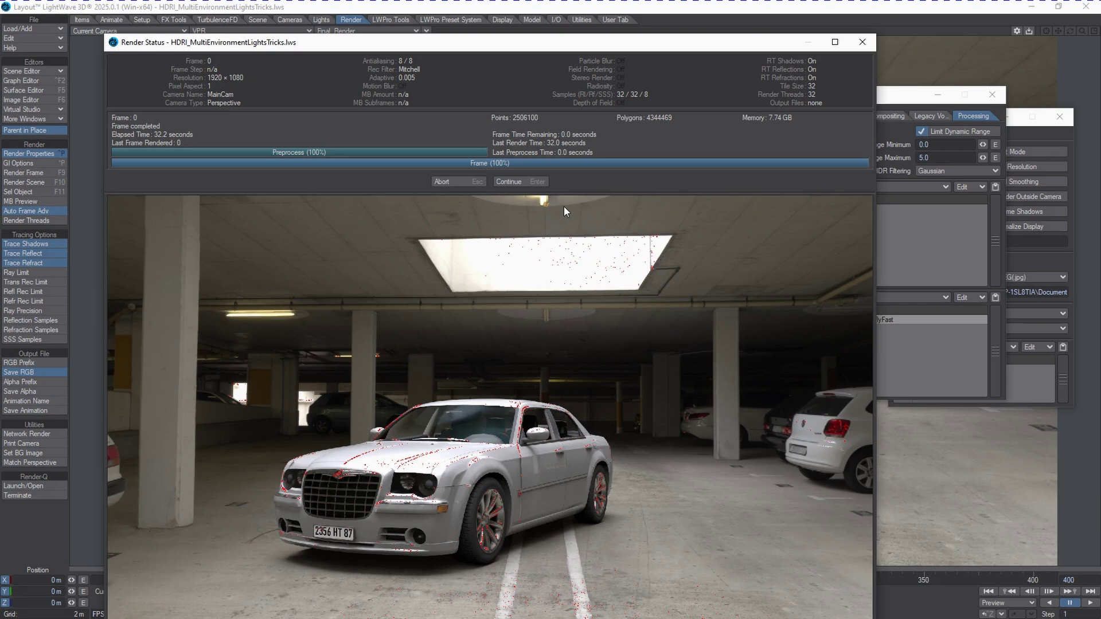
- Open the finished render in the image viewer at 100% zoom
click(529, 183)
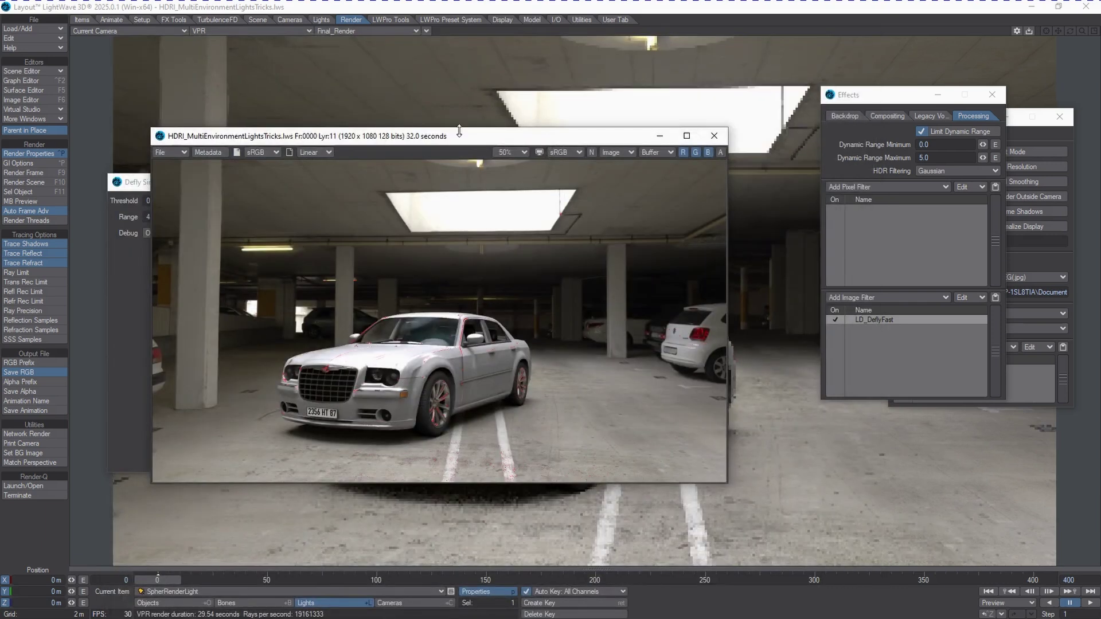
click(507, 152)
click(508, 163)
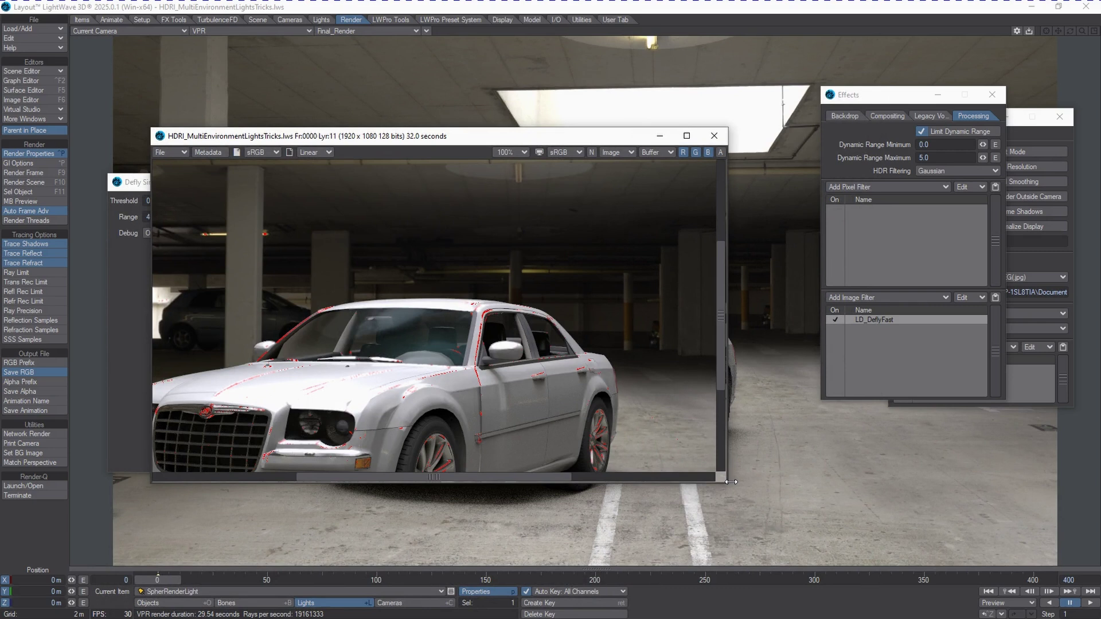
- Enlarge and reposition the image viewer so the Defly Simple settings sit fully in view
drag(730, 481, 915, 562)
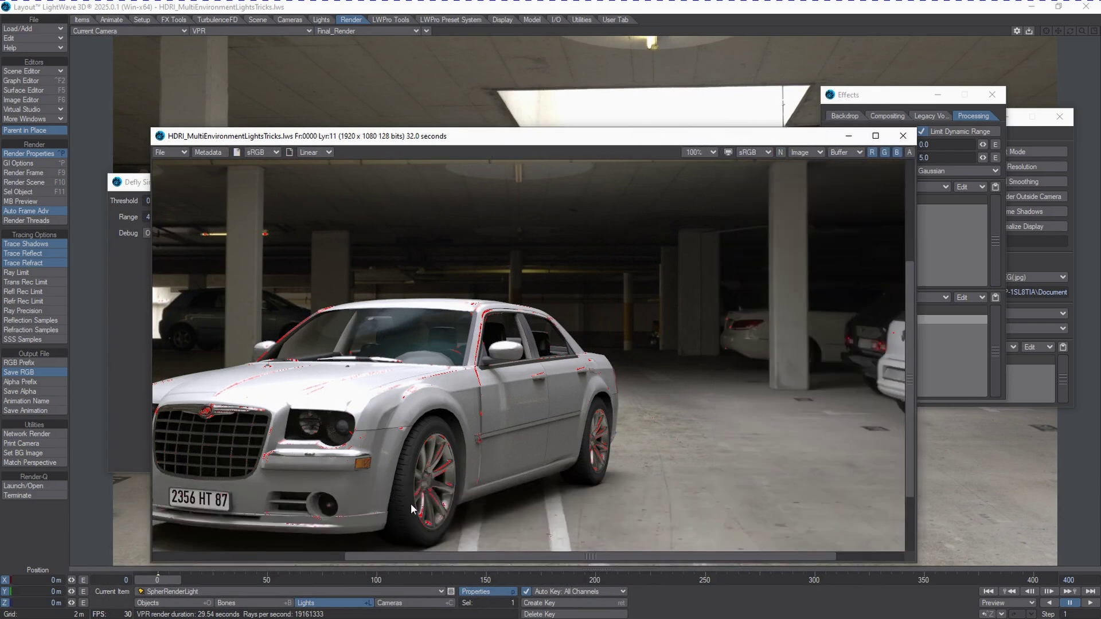
drag(491, 557, 401, 557)
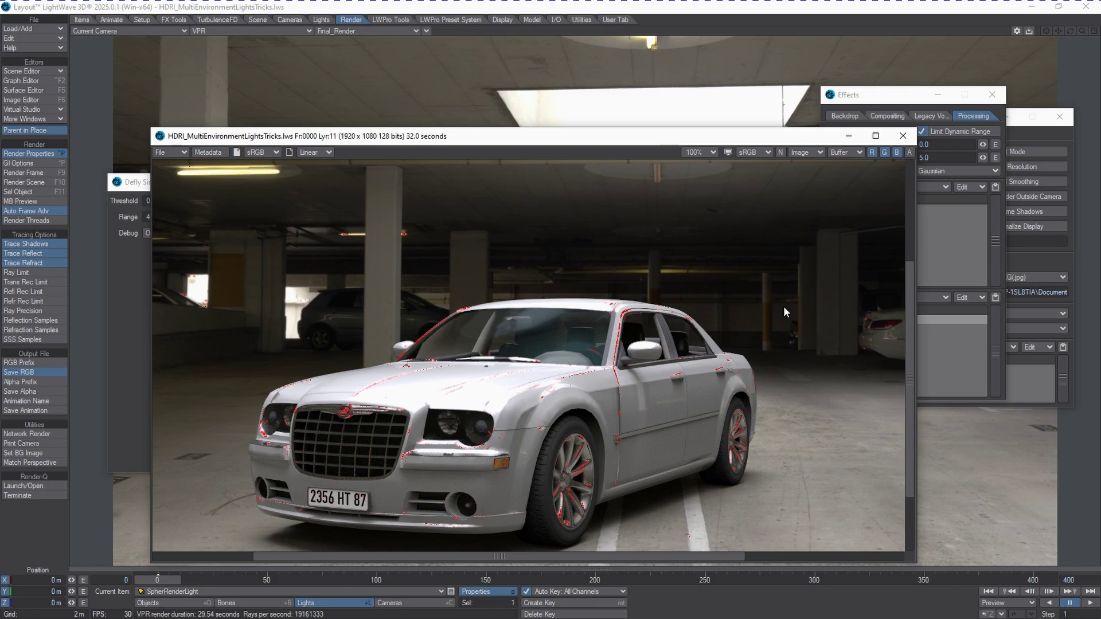
drag(445, 136, 533, 136)
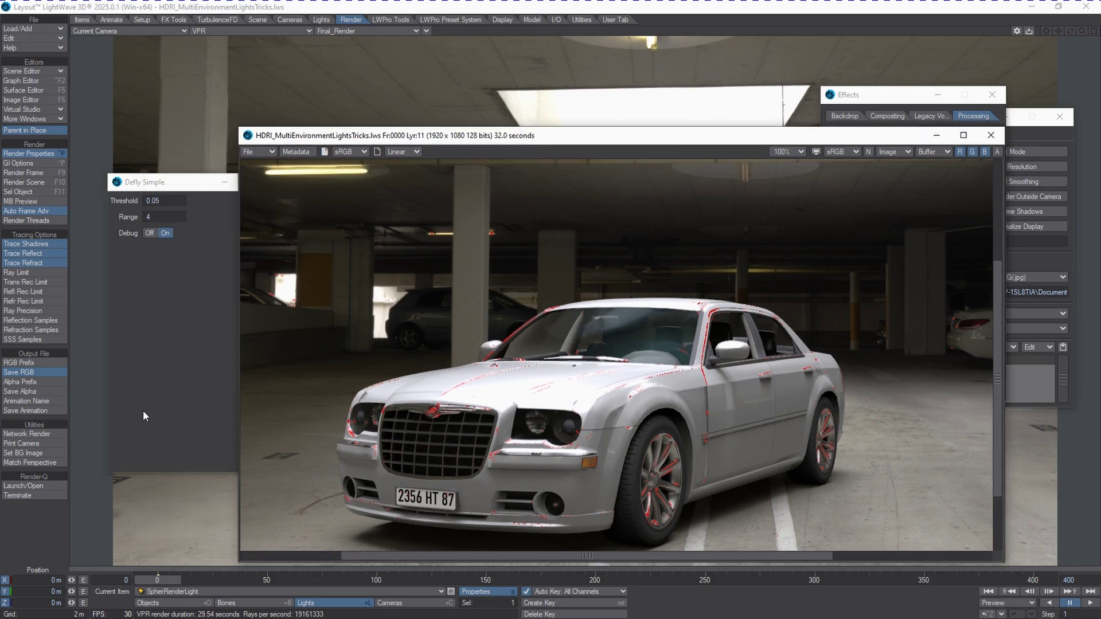
drag(166, 183, 133, 207)
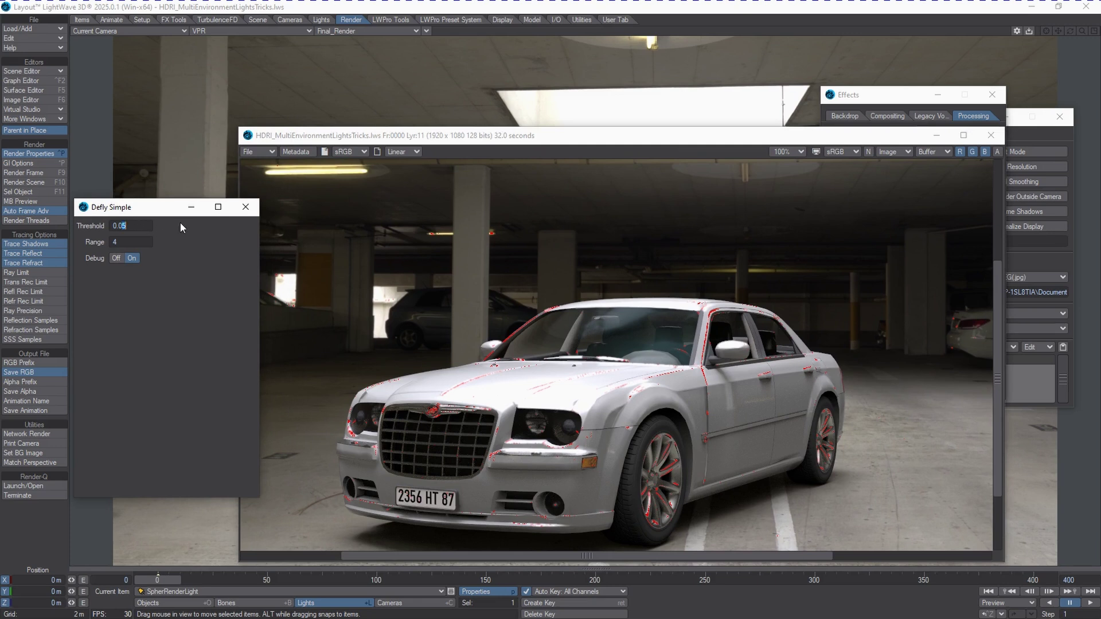
- Enter 0.01 as the Defly Simple Threshold and render a new frame with F9
text(1)
key(F9)
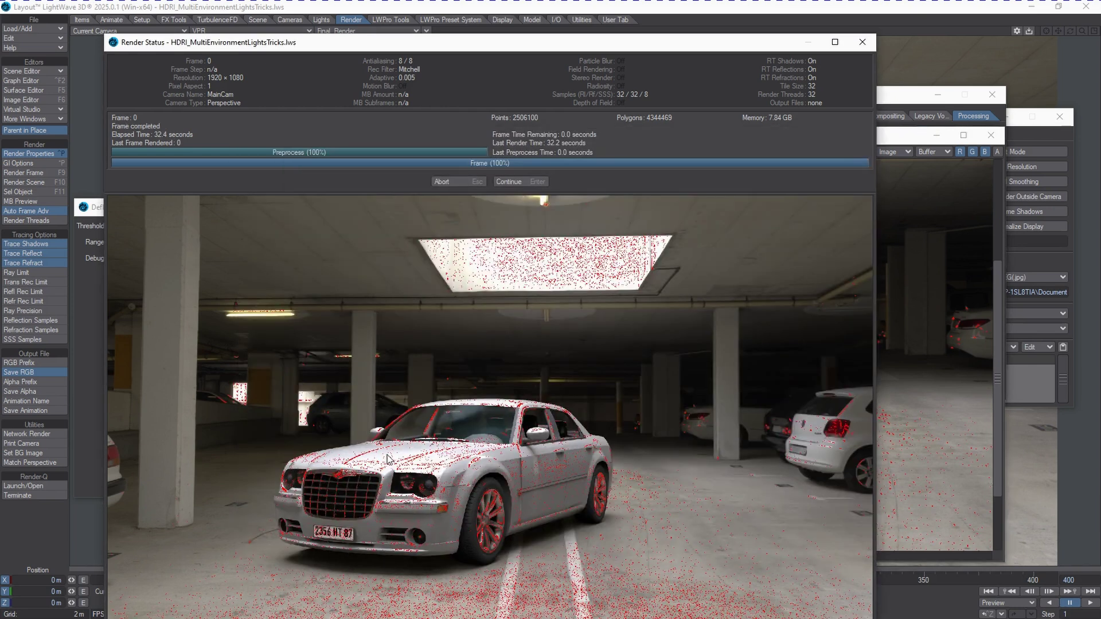
- Move Render Status aside and open the 0.01-threshold render as layer 12 in the viewer
drag(527, 44, 664, 53)
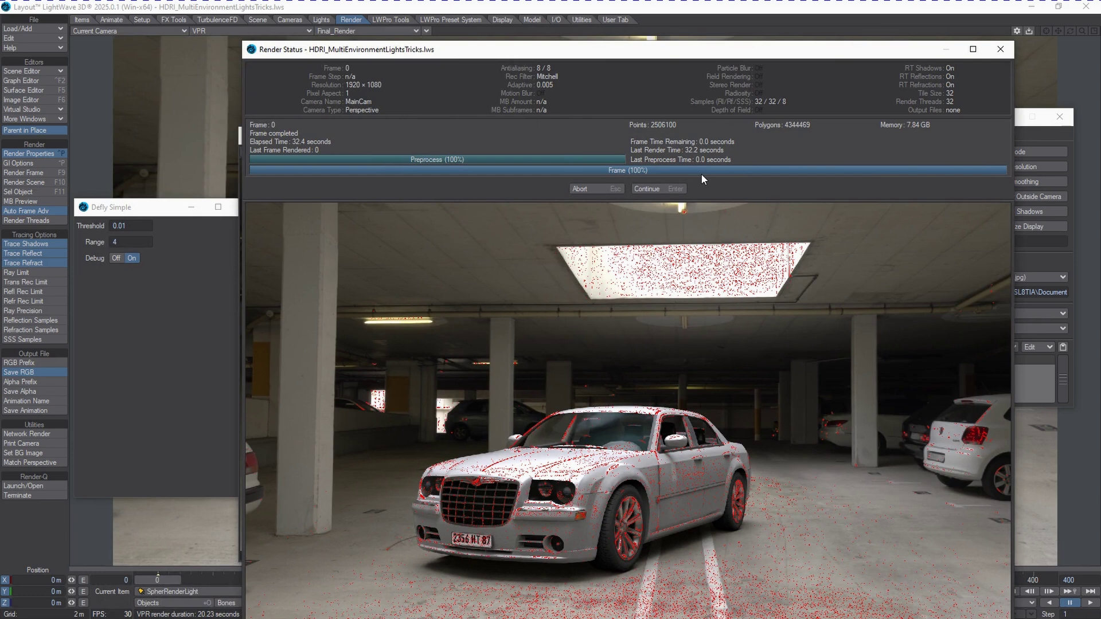
click(677, 188)
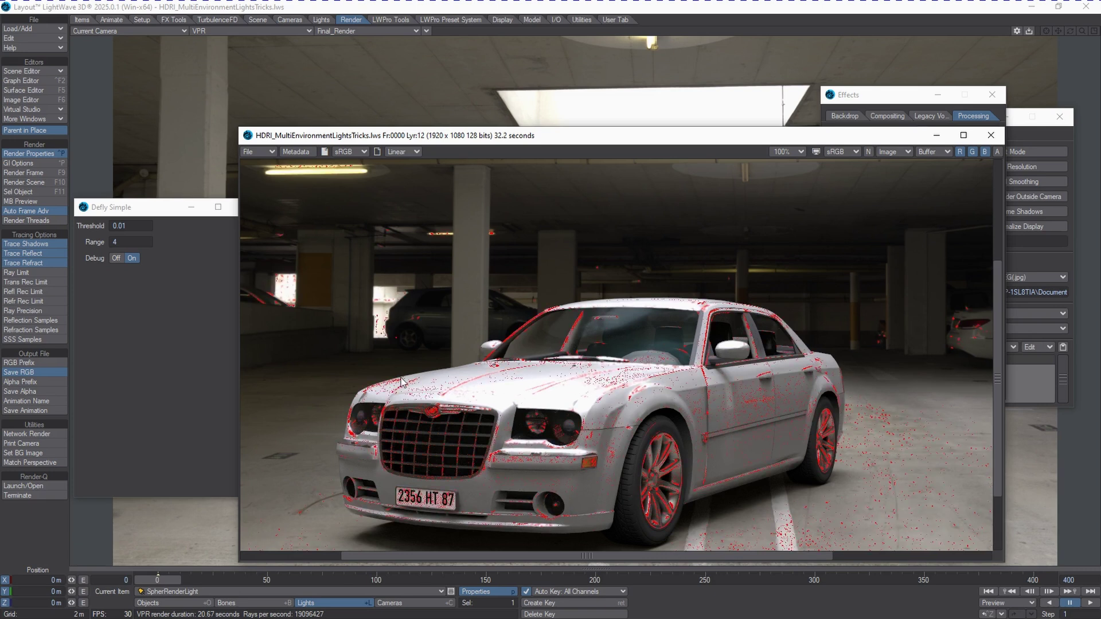
- Change the Defly Simple Threshold to 0.025 and render a new frame with F9
click(120, 225)
text(25)
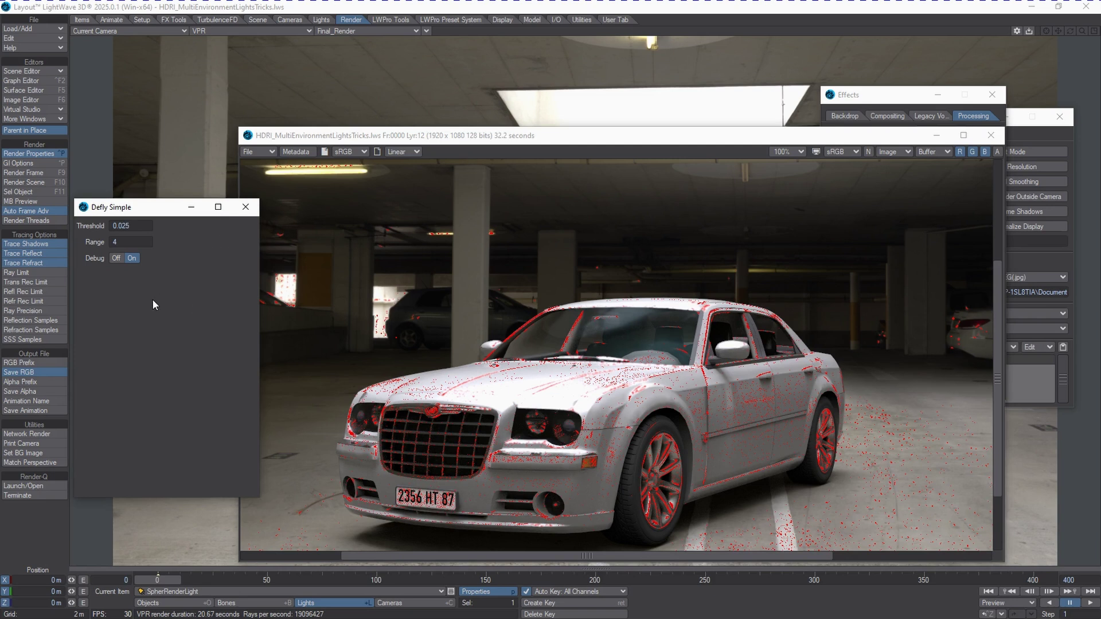
key(F9)
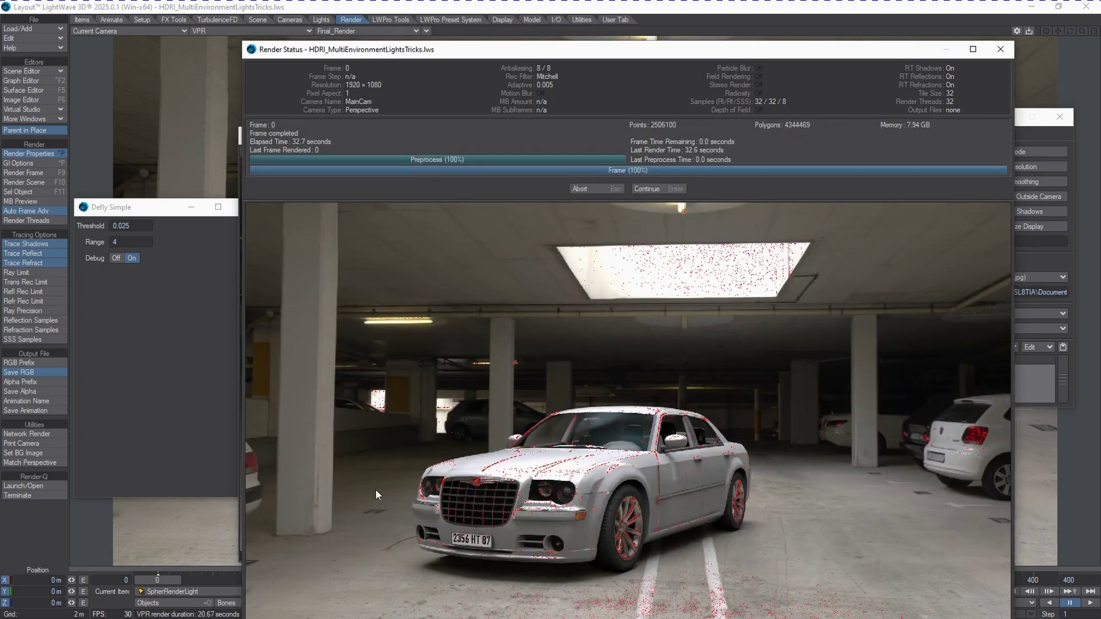
- Flip between viewer layers 11, 12 and 13 to compare thresholds 0.05, 0.01 and 0.025
click(647, 189)
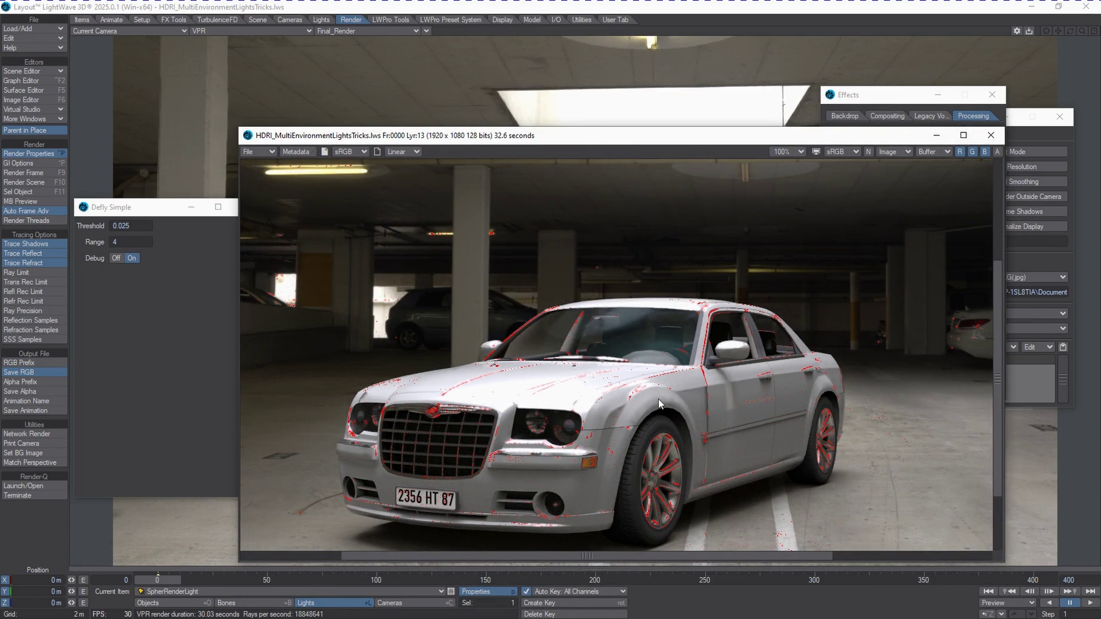
key(Down)
key(Down)
key(Up)
key(Up)
key(Down)
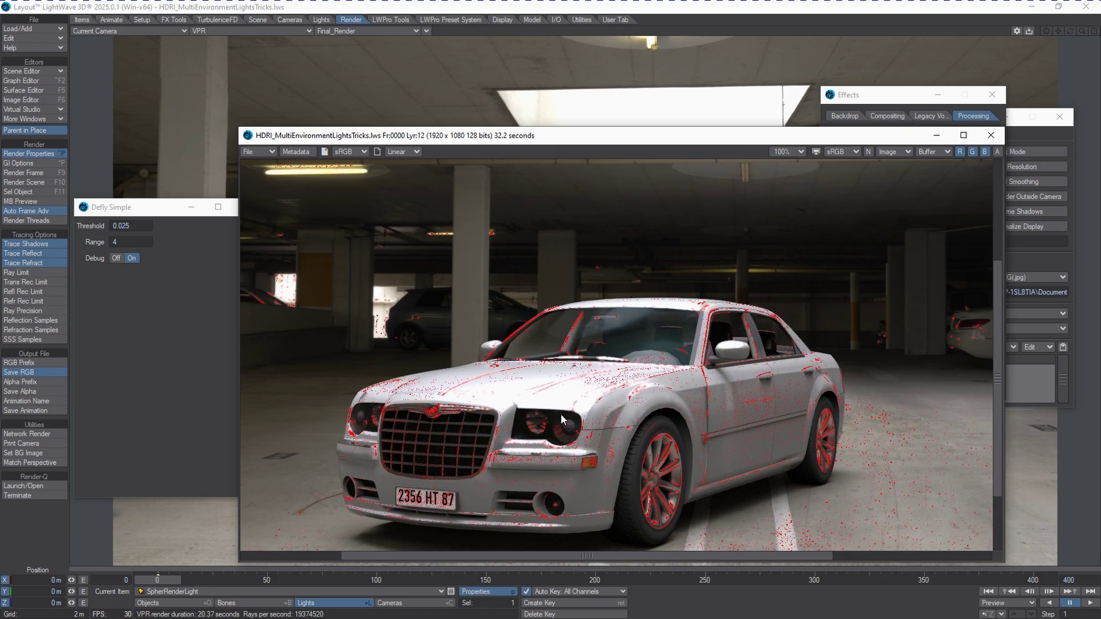
key(Up)
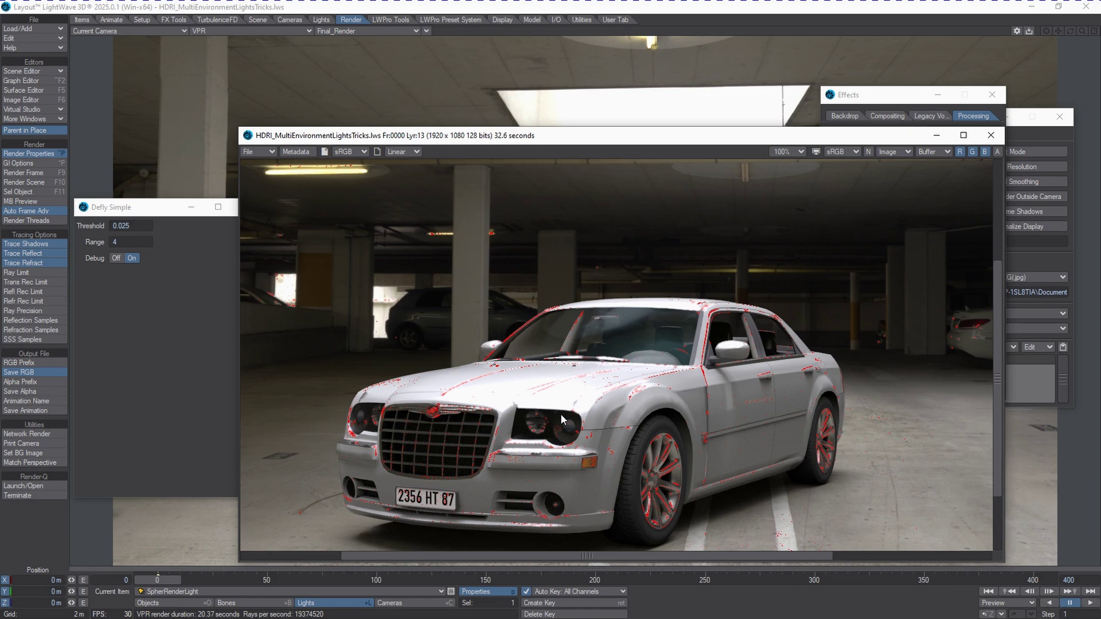
key(Up)
key(Up)
key(Down)
key(Down)
key(Down)
key(Down)
key(Up)
key(Up)
key(Down)
key(Down)
key(Up)
key(Up)
- Set Defly Simple Debug to Off and render a clean frame with F9
click(116, 258)
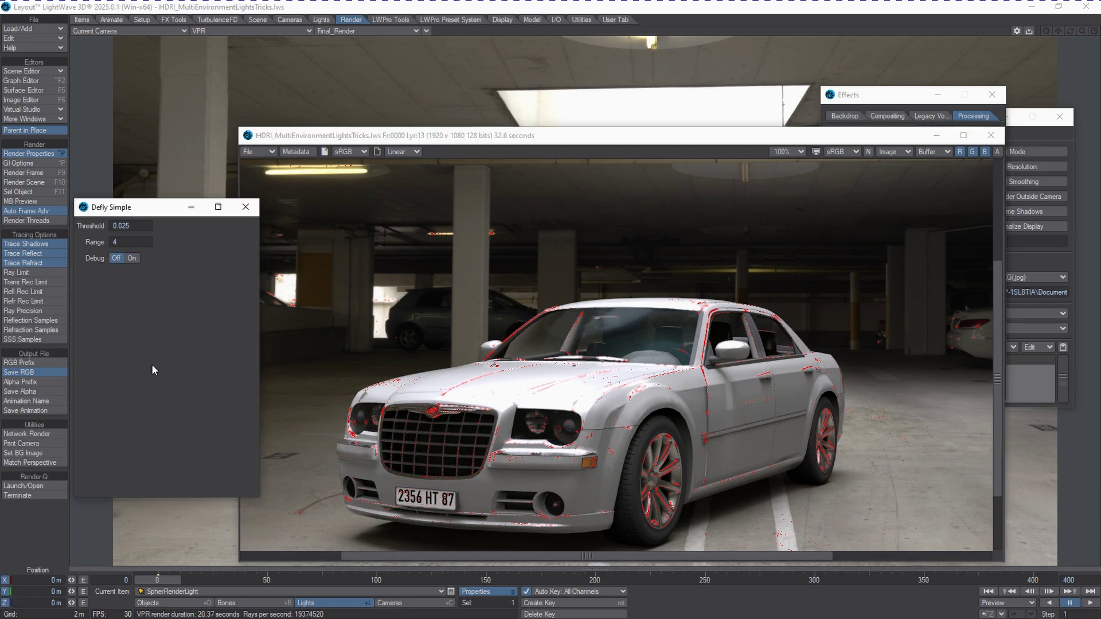
key(F9)
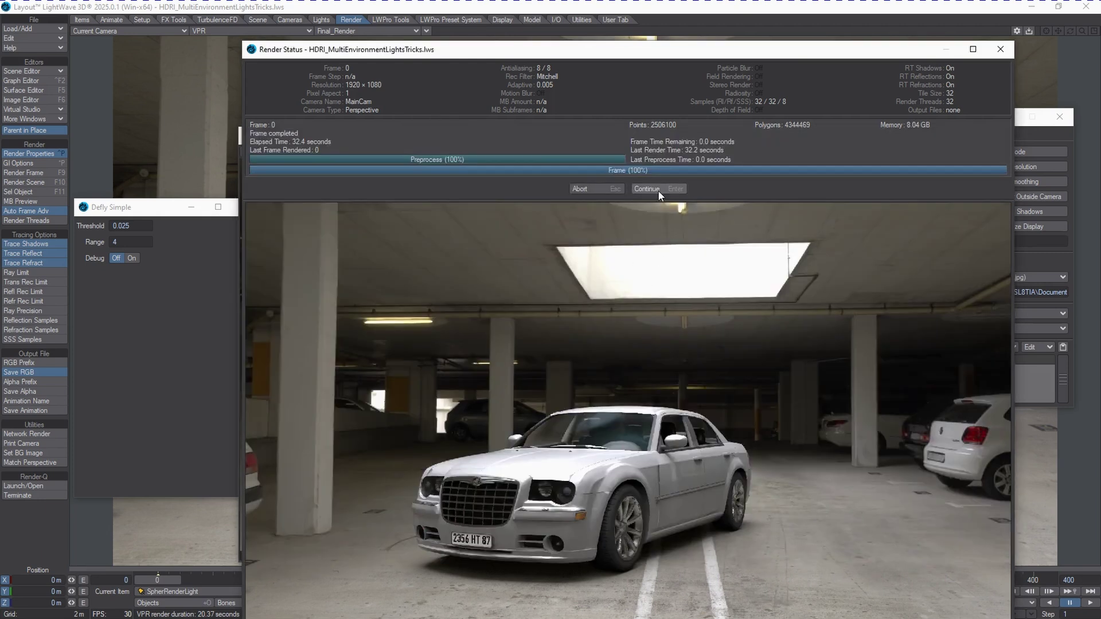
- Open the clean render, read pixel values across the car, and open MainCam's Camera Properties
click(646, 188)
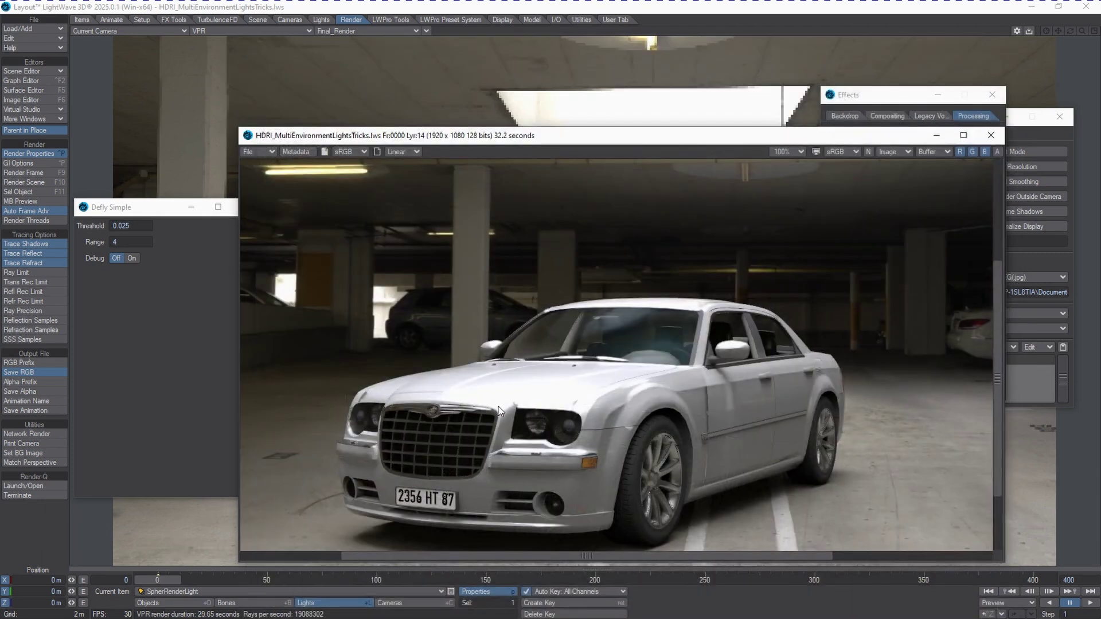
drag(498, 411, 659, 491)
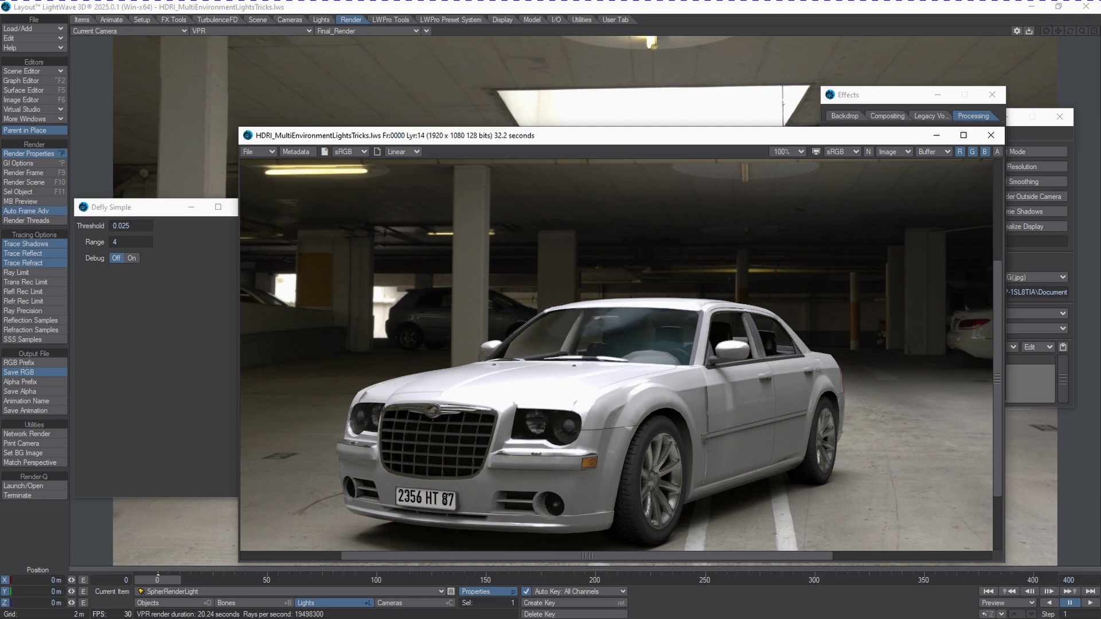
key(p)
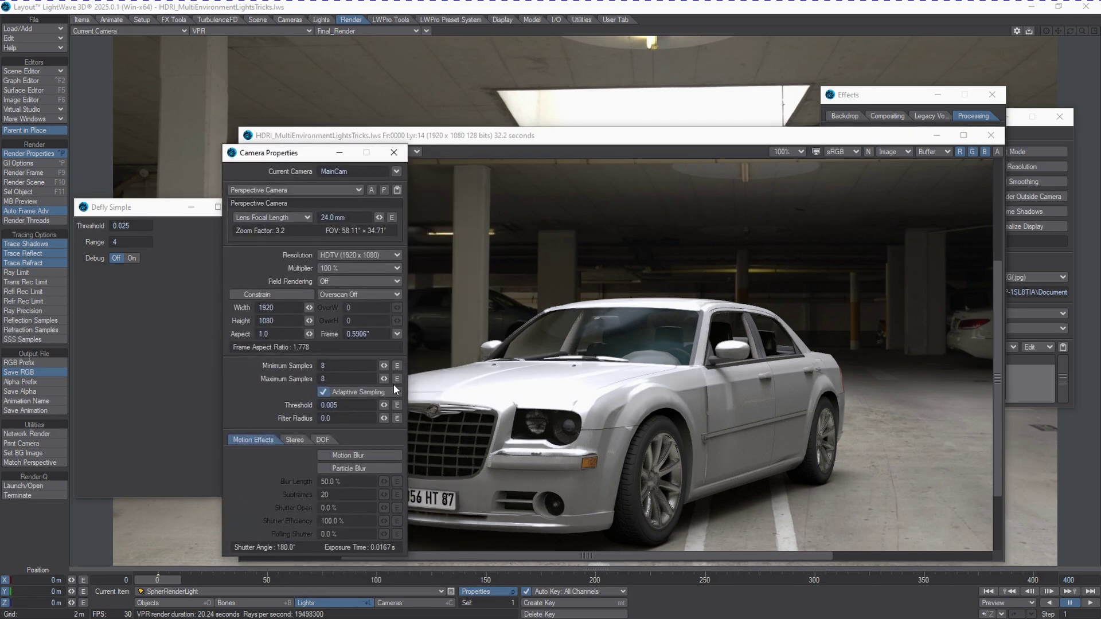
- Close Defly Simple and set Final_Render's Filter Radius Multiplier to 3.0 under Render Properties Buffers
click(167, 215)
click(247, 207)
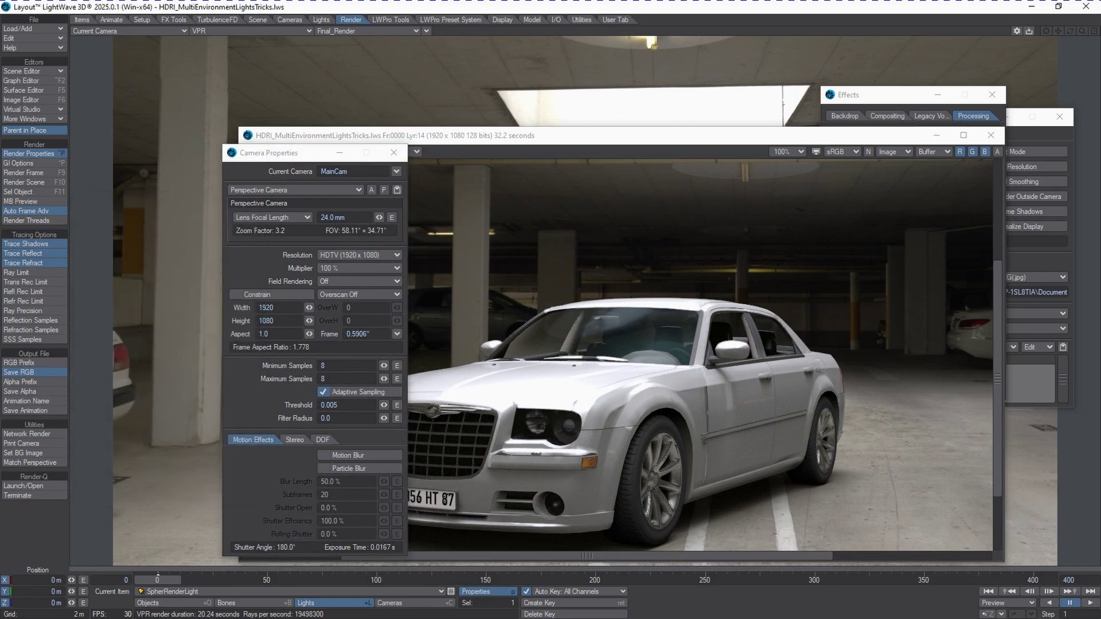
key(ctrl+p)
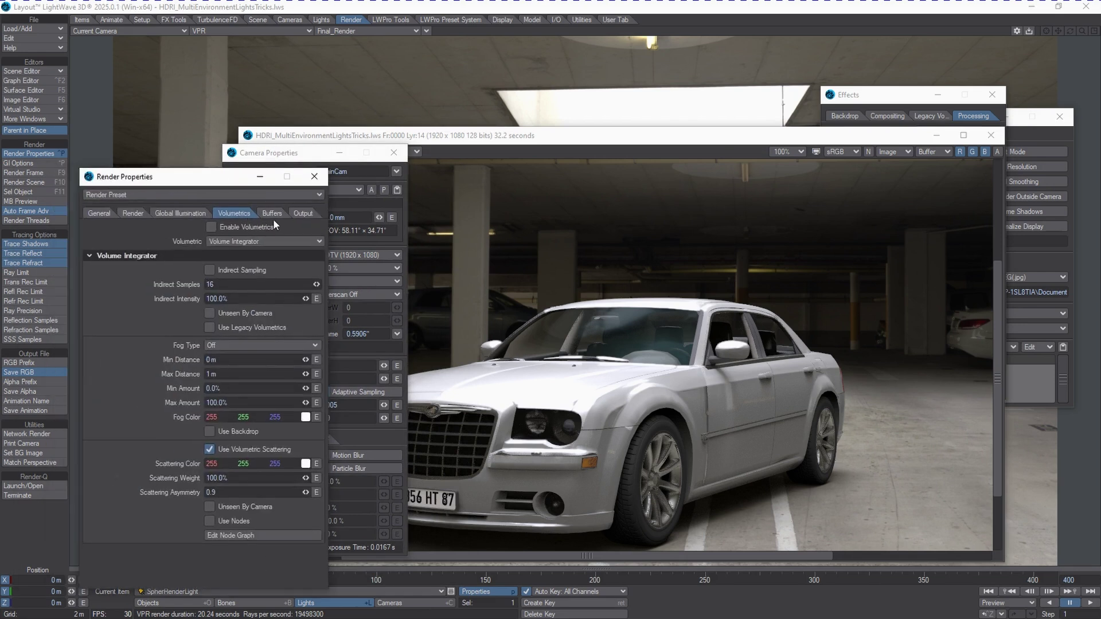
click(273, 215)
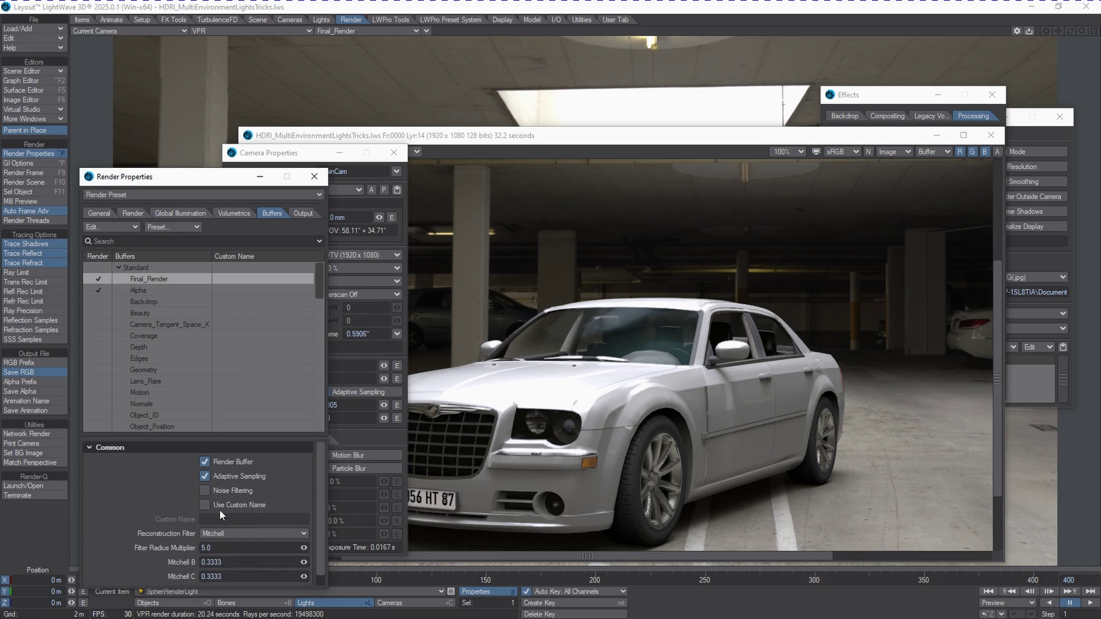
click(218, 548)
text(3)
key(Tab)
- Move the image viewer, Camera Properties and Render Properties windows to the right
drag(554, 136, 993, 111)
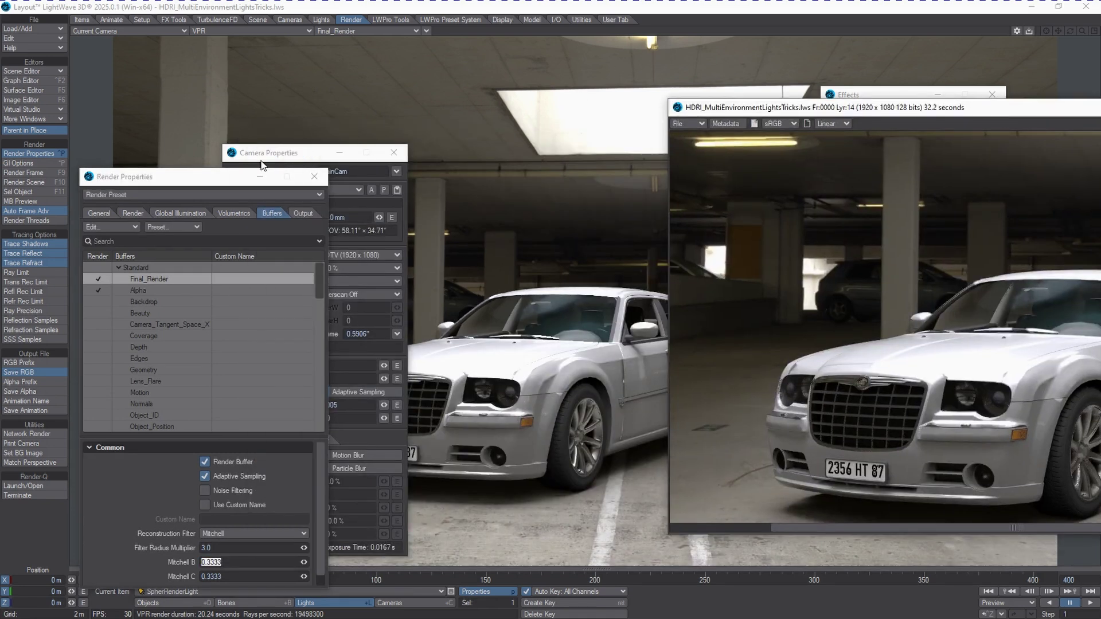
drag(264, 153, 641, 146)
drag(155, 182, 1100, 181)
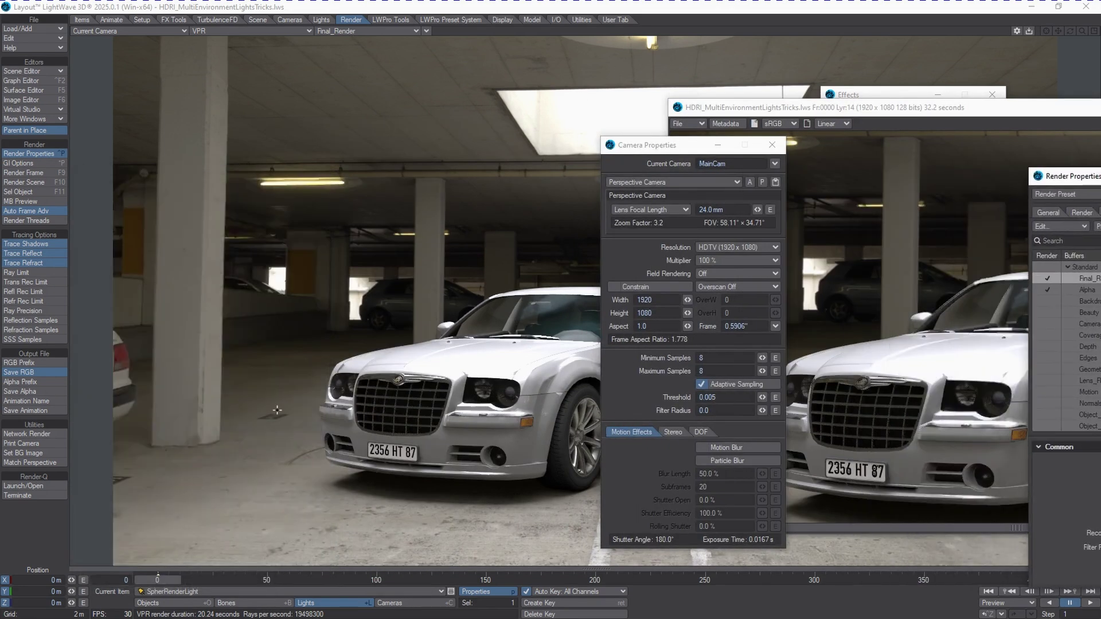
- Open the Surface Editor and show CarbodyMain's Shading Model optimization overrides
key(F5)
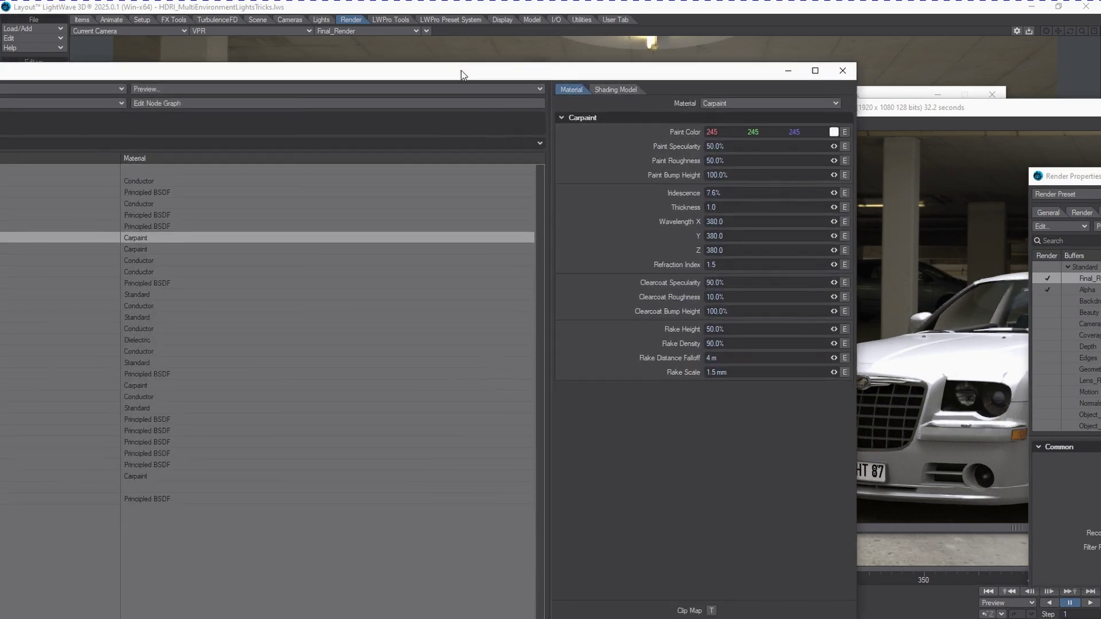
click(615, 90)
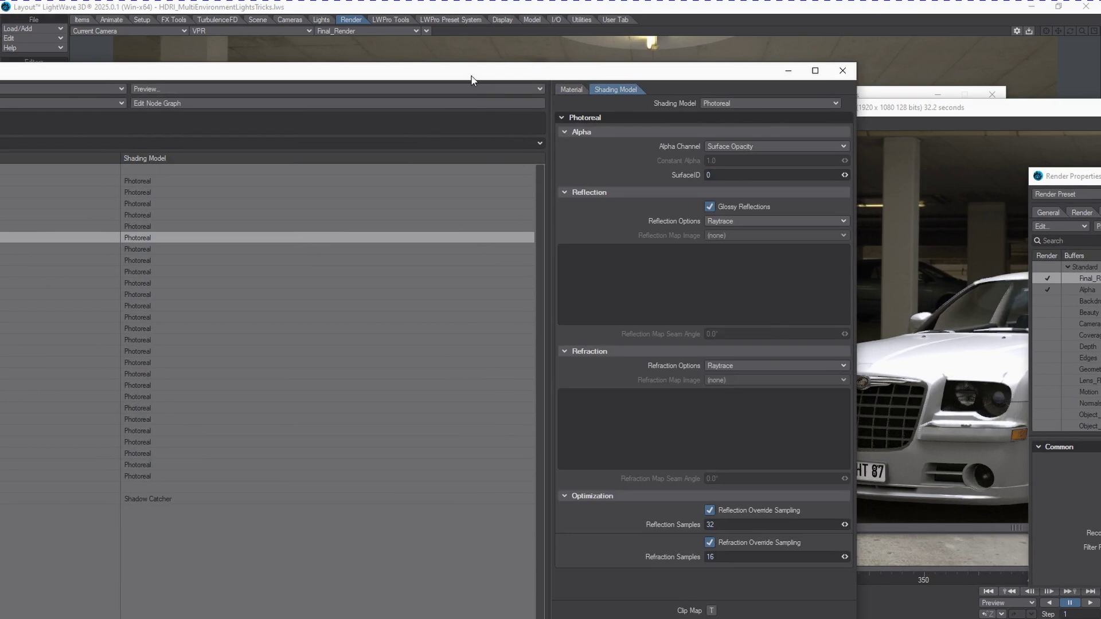
drag(476, 74, 681, 73)
drag(258, 71, 441, 117)
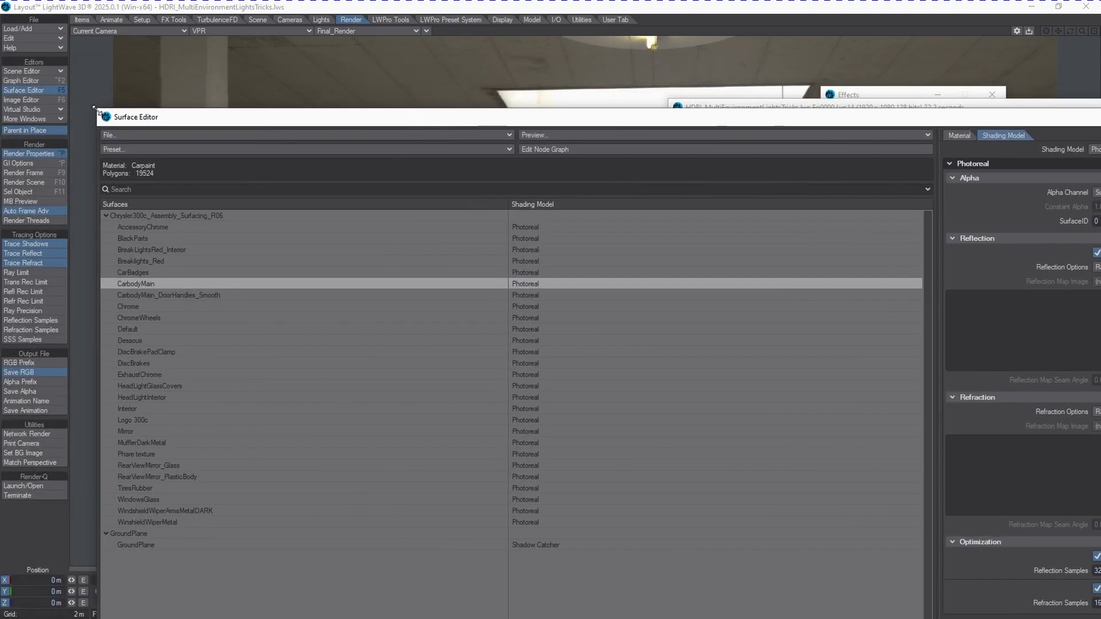
drag(109, 112, 563, 383)
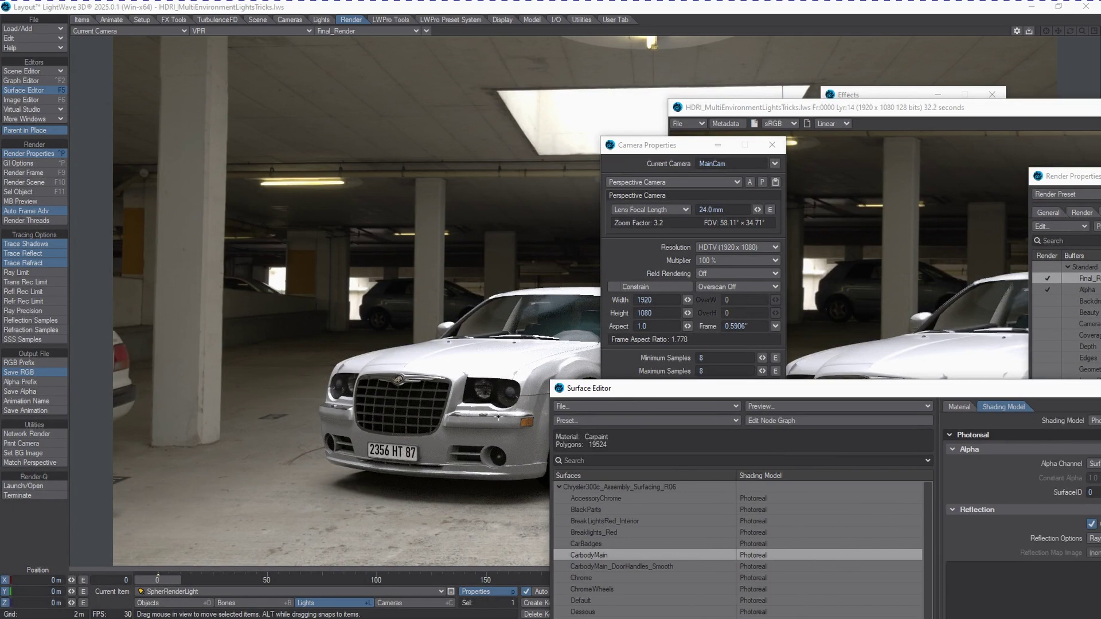
- Select the Chrome surface and review its Reflection/Refraction Override Sampling settings
click(584, 577)
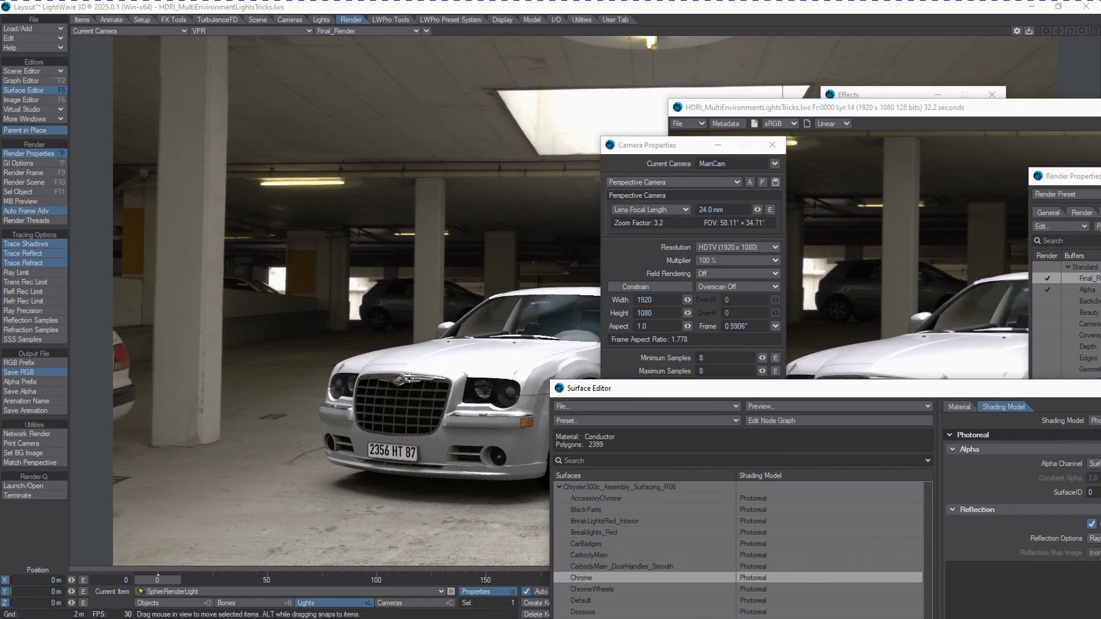
drag(774, 388, 281, 212)
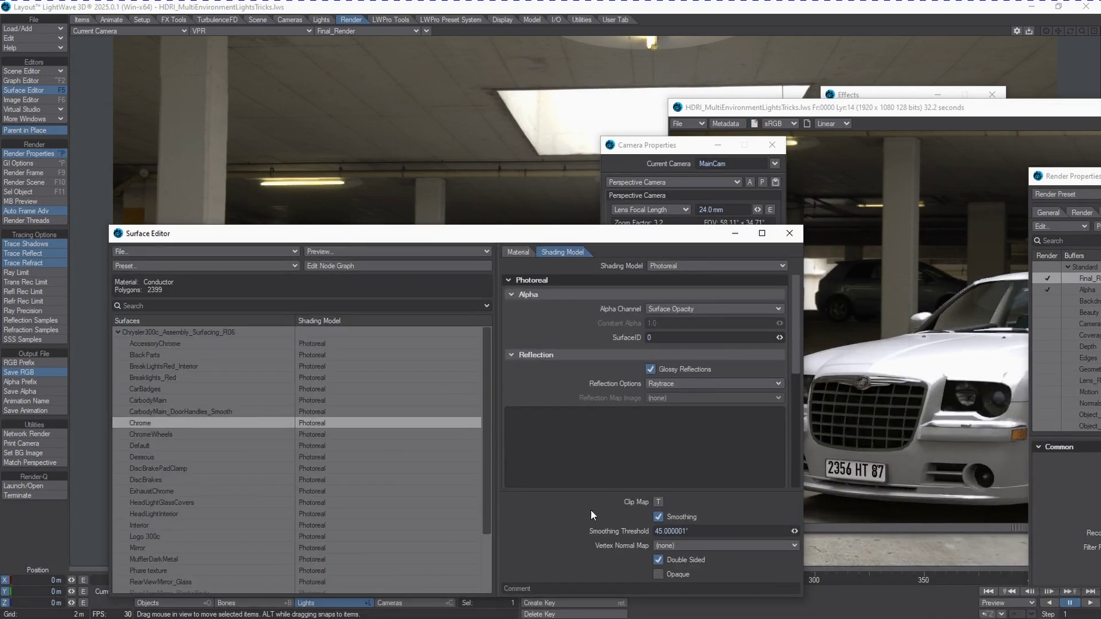
scroll(624, 363, down, 5)
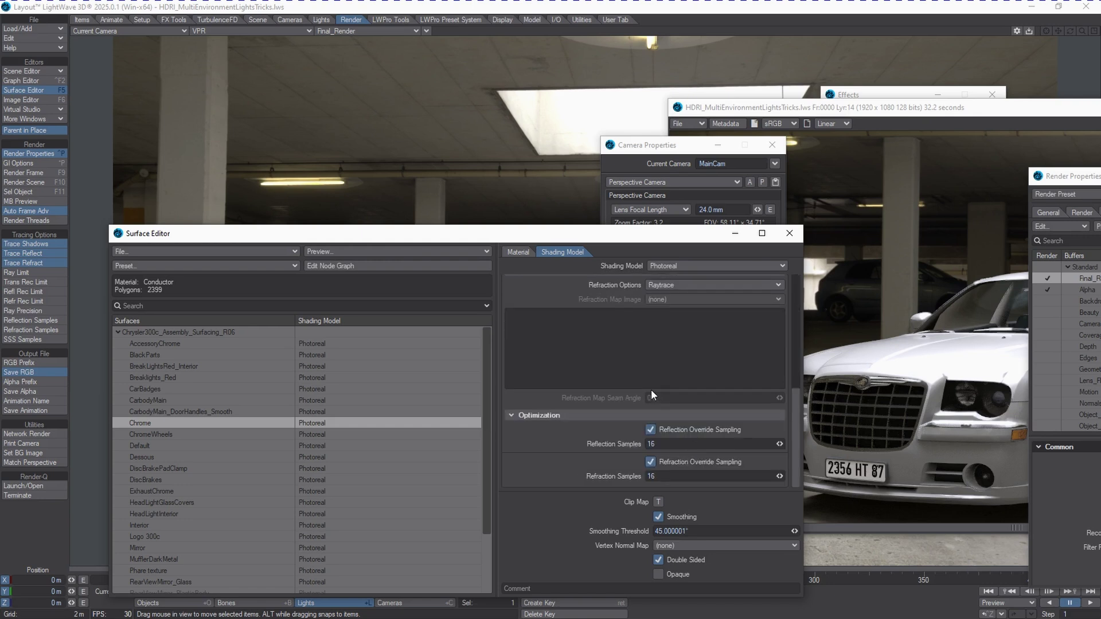
scroll(651, 390, up, 2)
scroll(693, 417, down, 2)
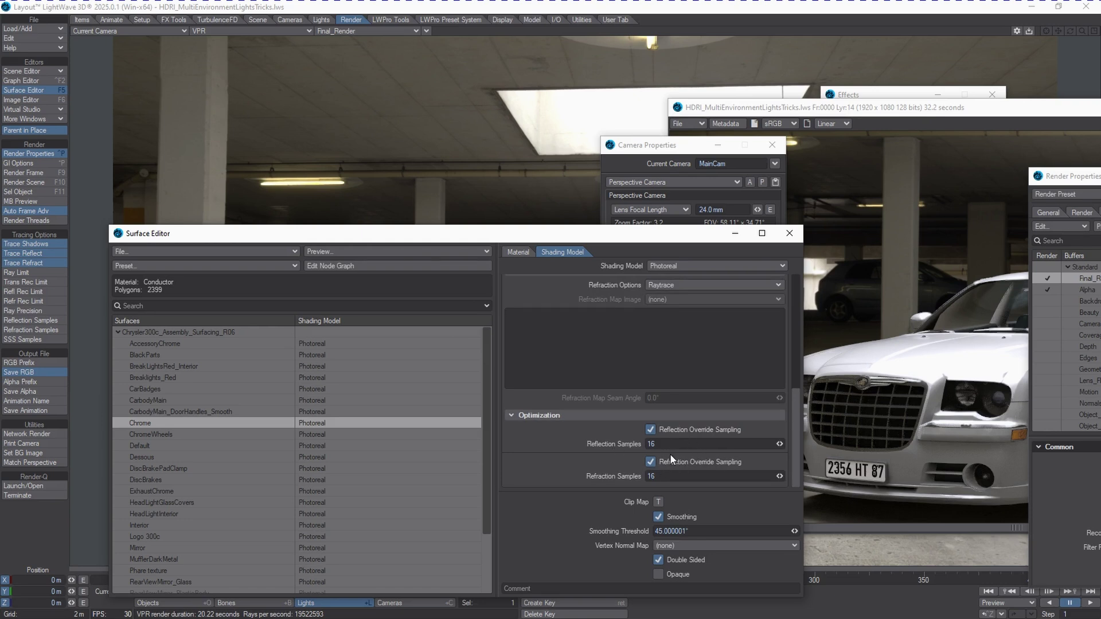
click(634, 159)
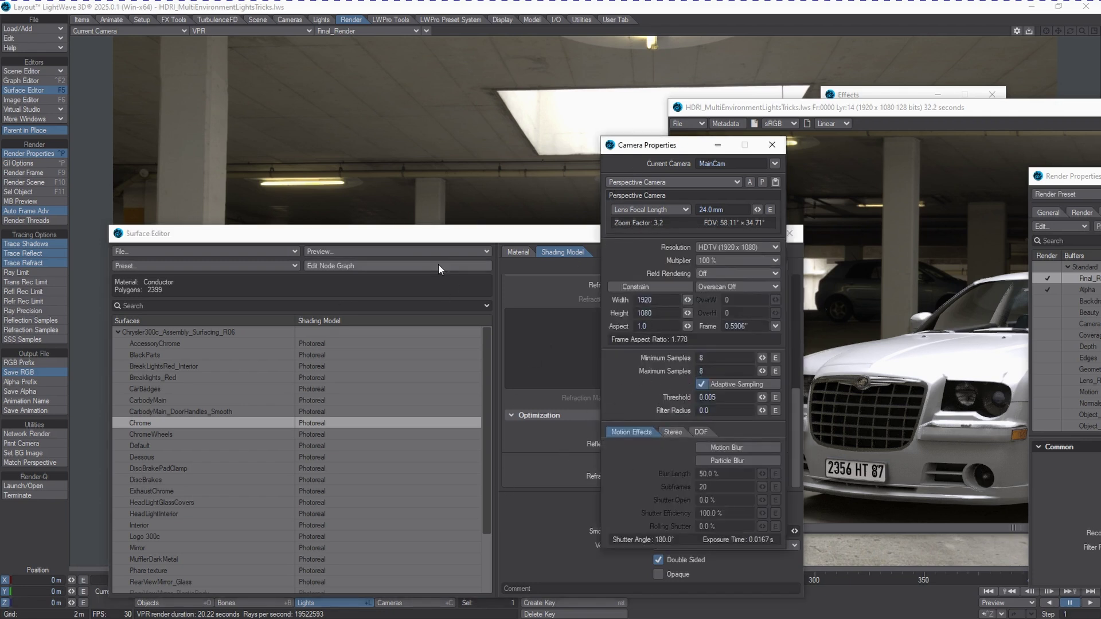
drag(444, 235, 1015, 278)
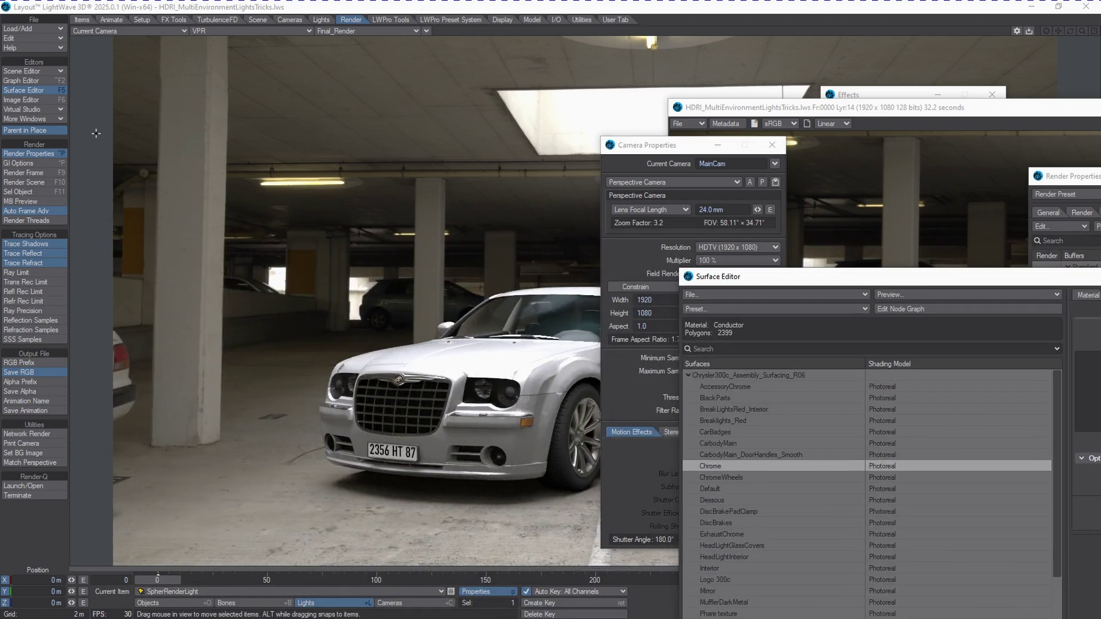
- Lower Reflection Samples and Refraction Samples from 32 to 8 in Render Properties
click(13, 154)
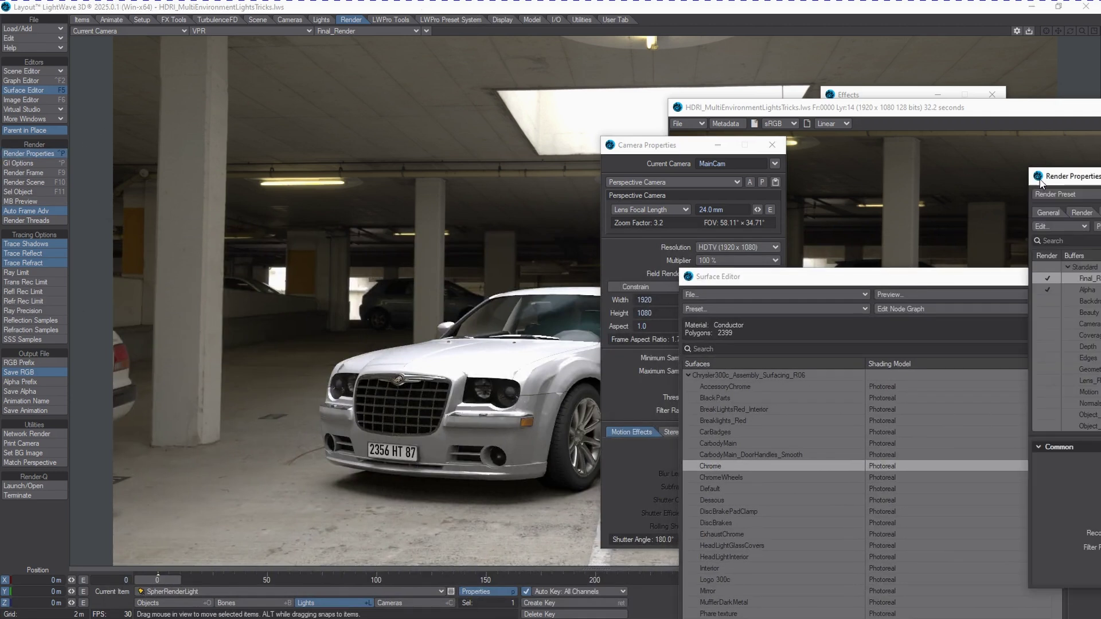
drag(1046, 176, 182, 105)
click(217, 142)
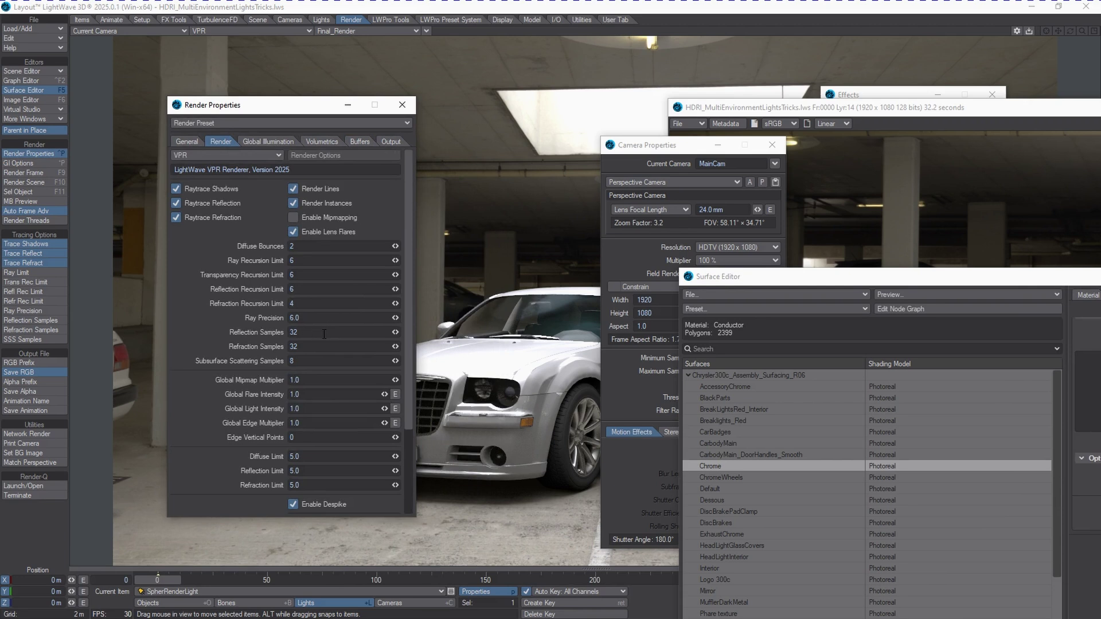
drag(275, 105, 225, 92)
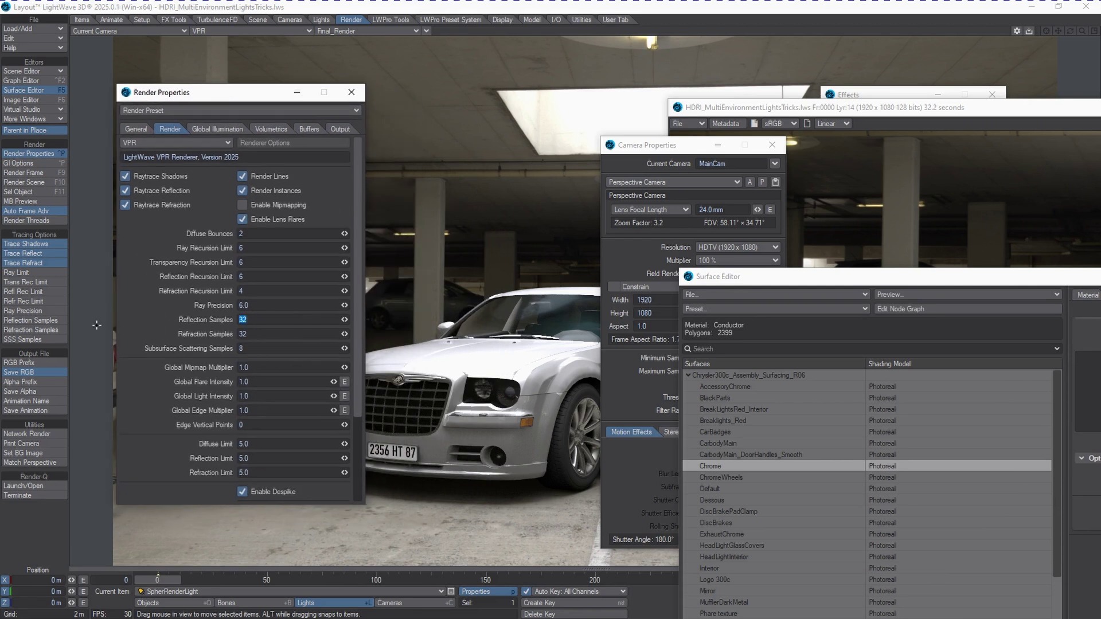
text(8)
key(Tab)
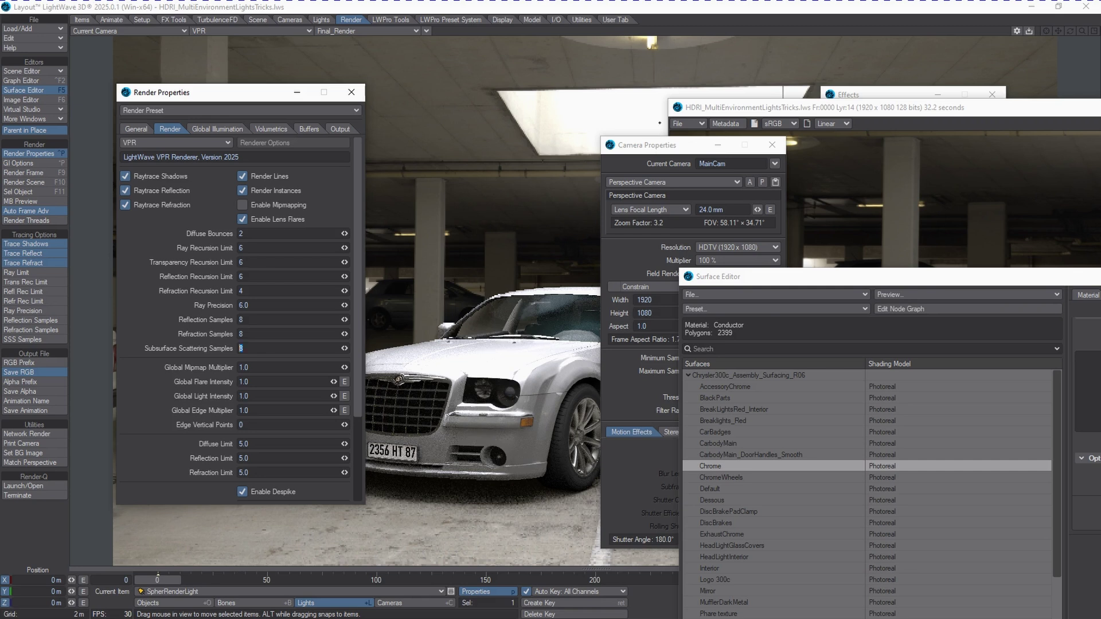
- Start rendering the current frame with the reduced sample settings
drag(658, 147, 879, 147)
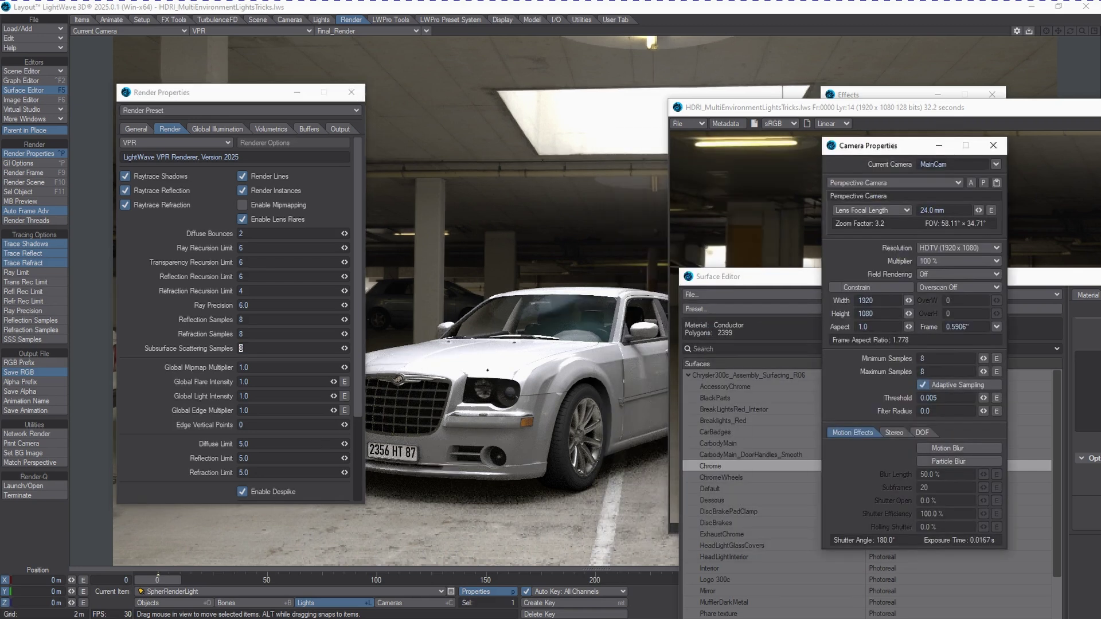
drag(259, 96, 200, 83)
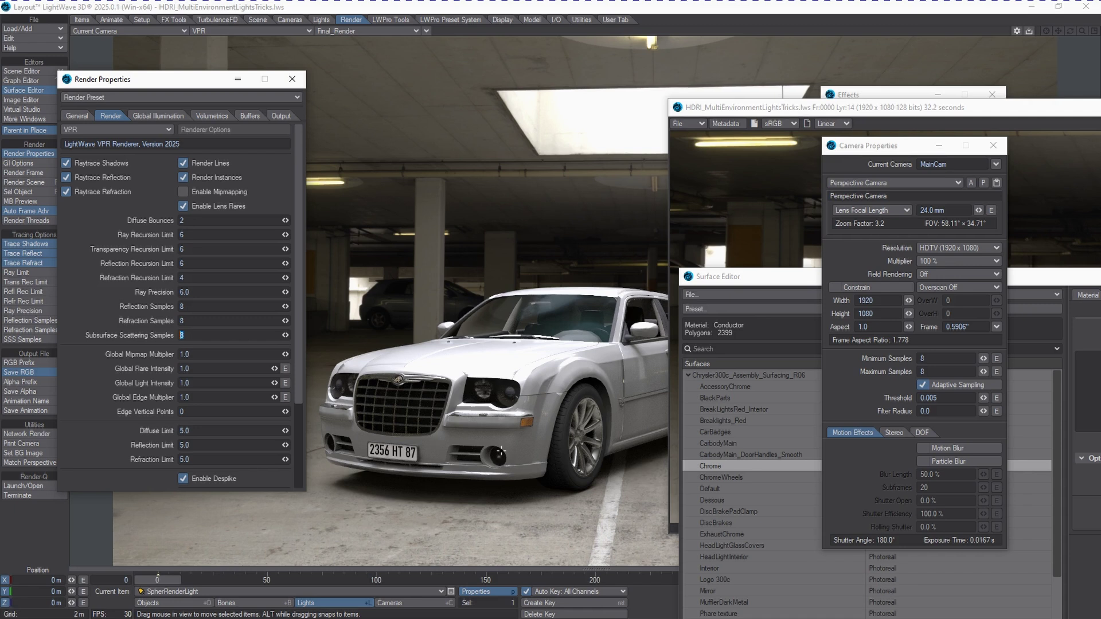
key(F9)
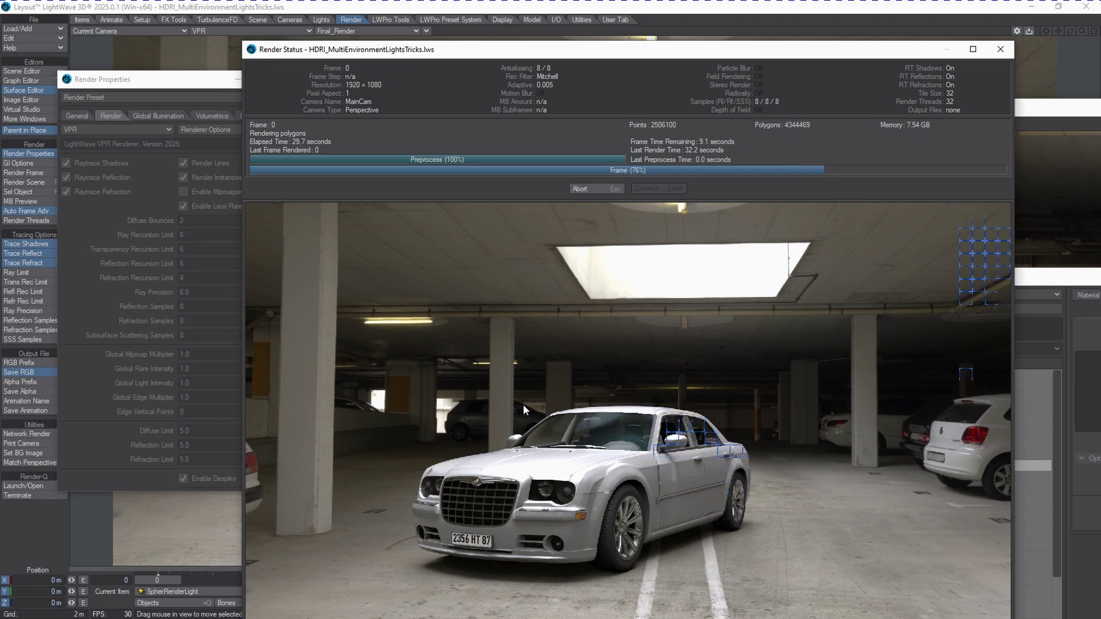
- Dismiss the finished 30.9-second render status and view the clean car render in full
click(522, 404)
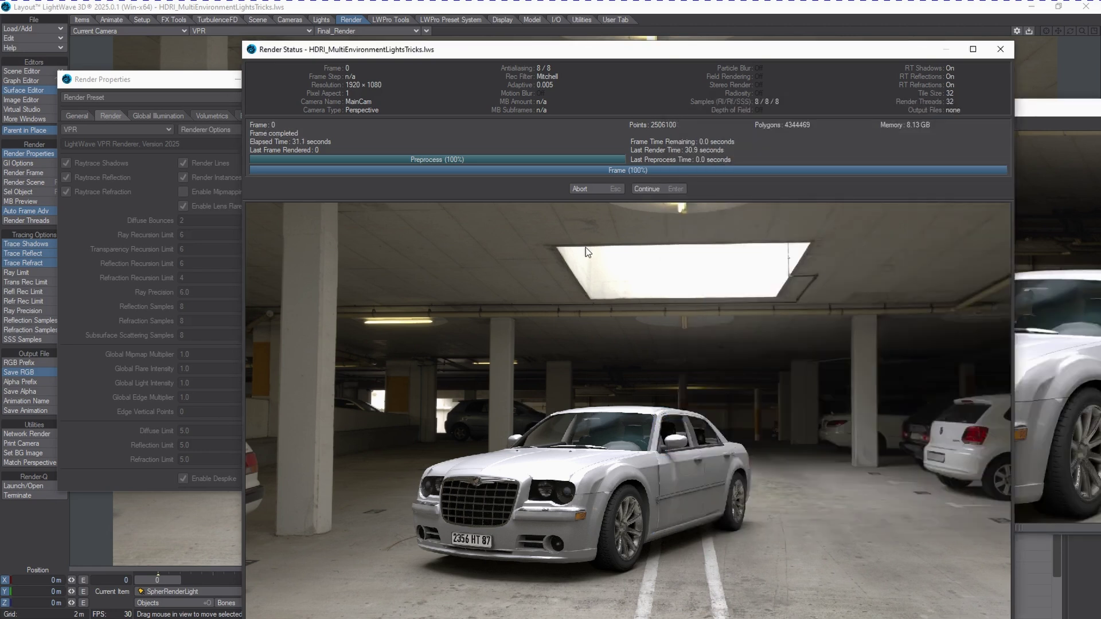
click(677, 188)
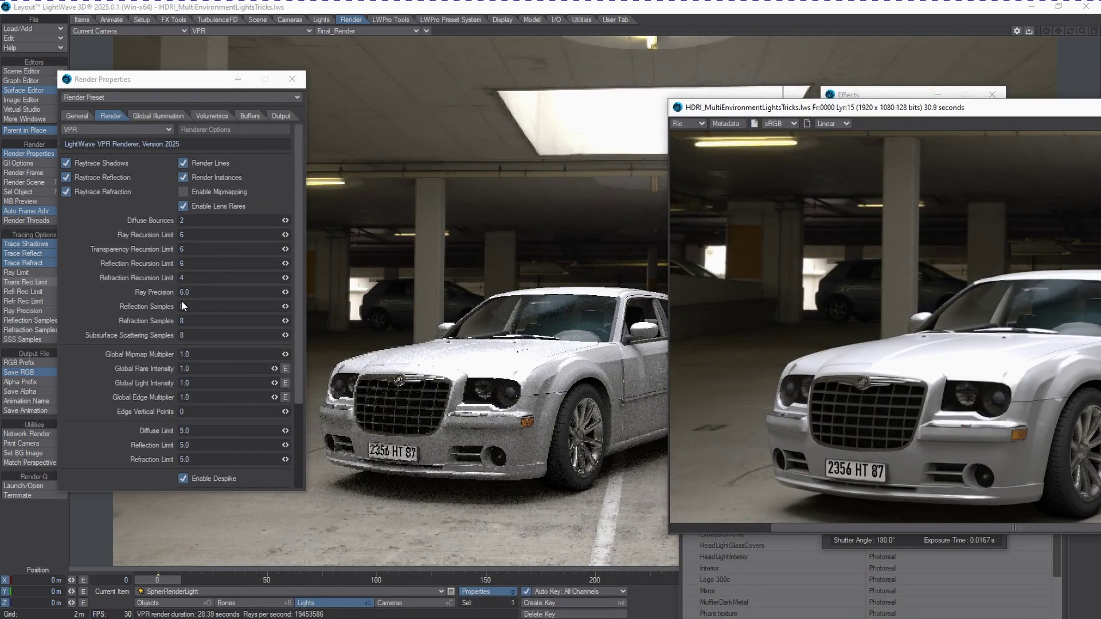
drag(904, 118, 659, 122)
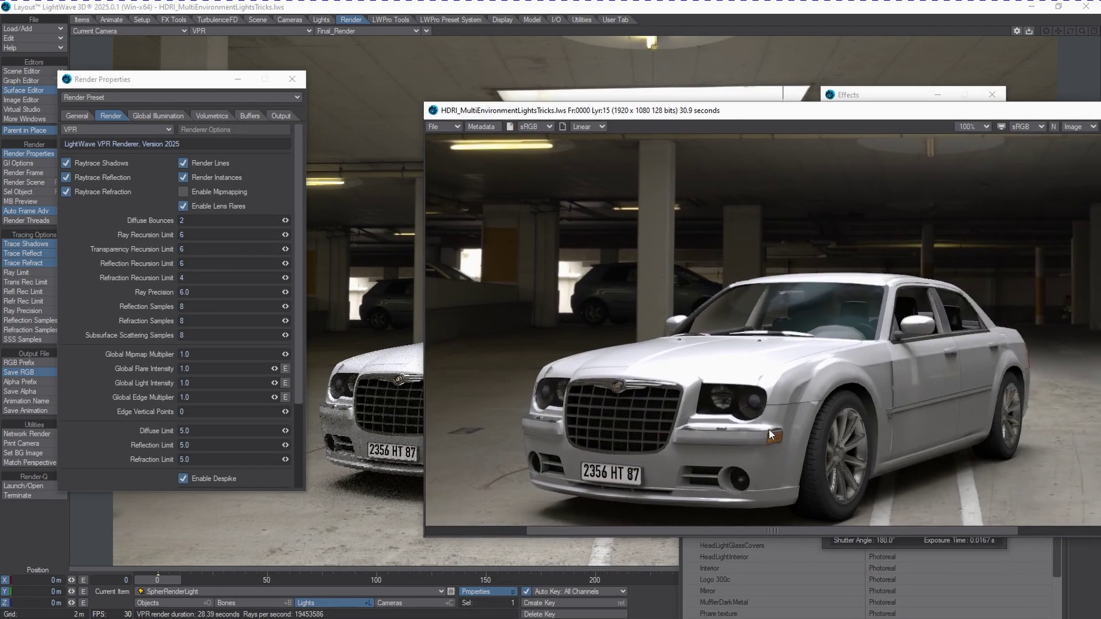